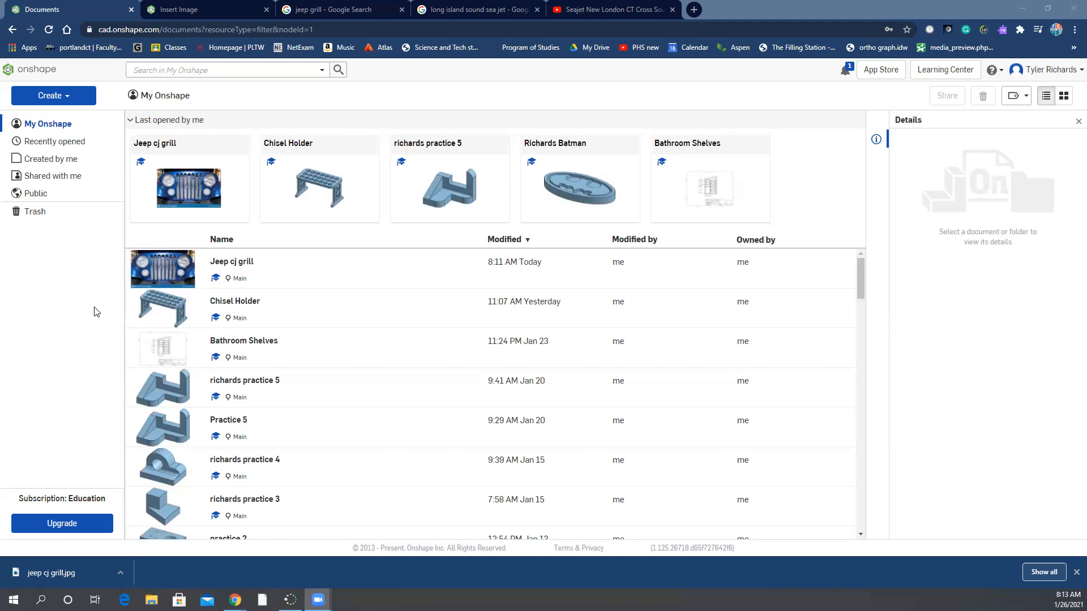
Create a new document named with the owner's surname followed by "keychain".
click(49, 97)
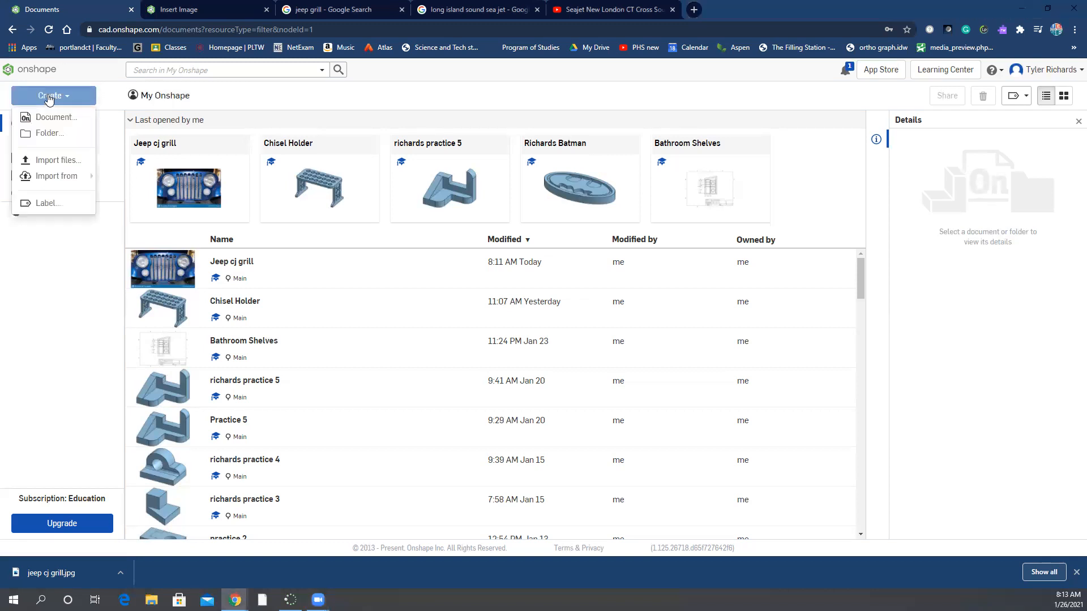
click(66, 117)
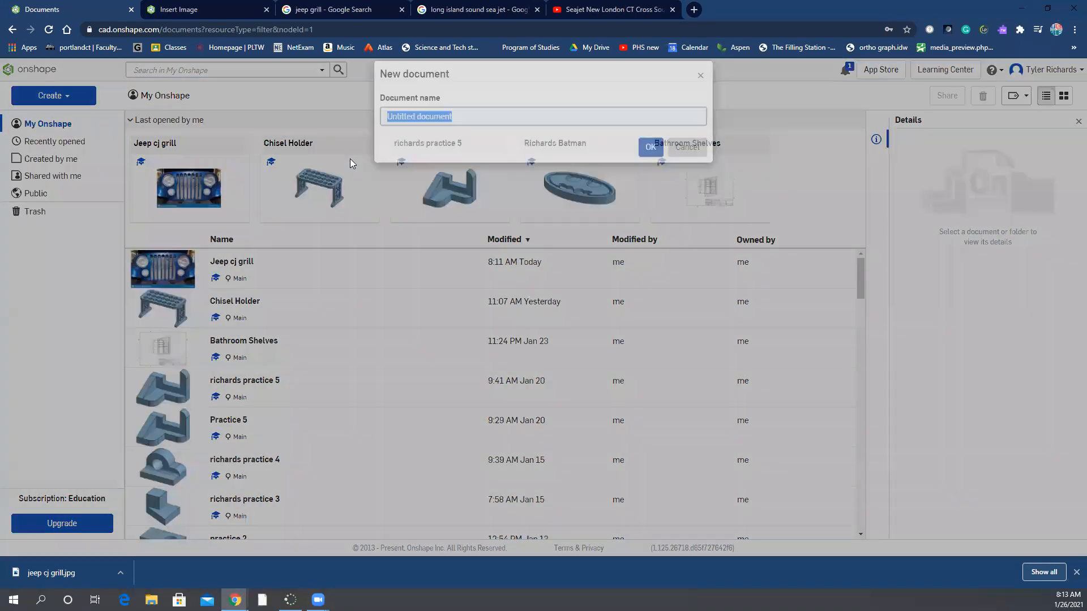
text(richards )
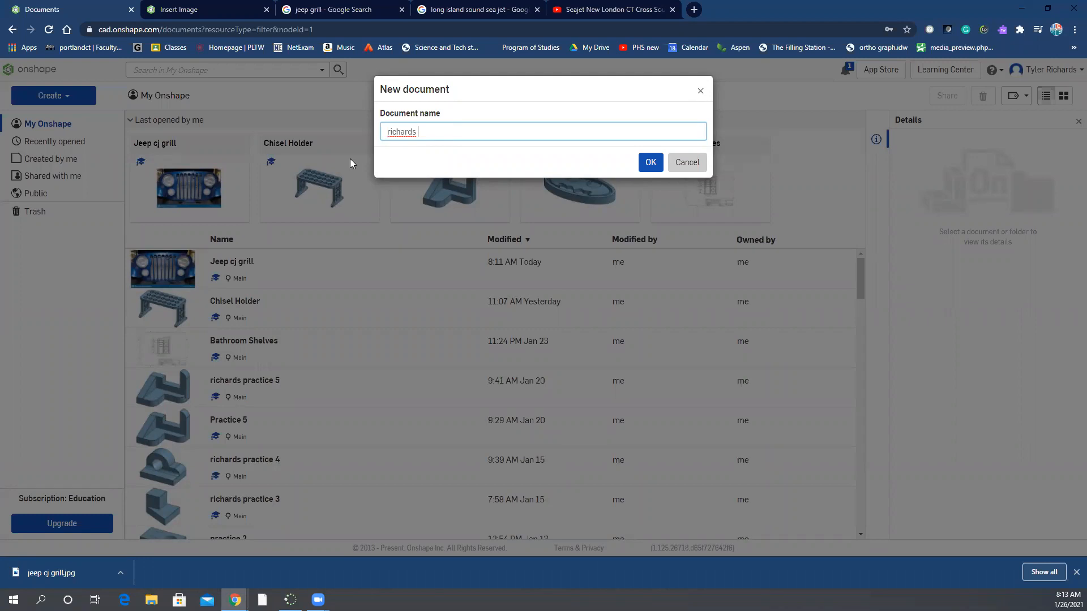
text(keychain)
click(651, 162)
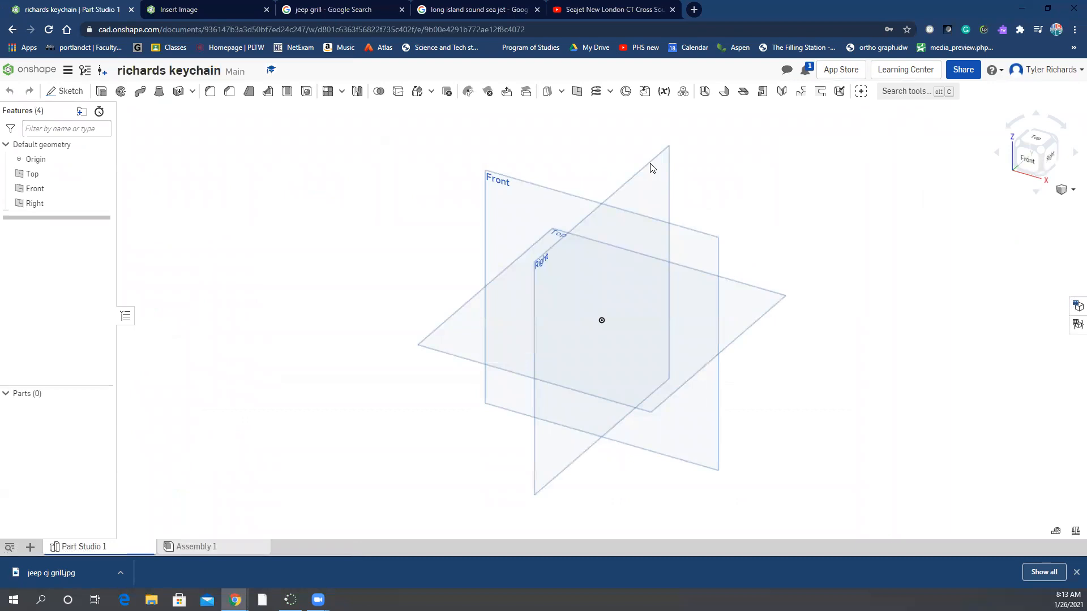
Start a new sketch on the Top plane and view it normal to the plane.
right_click(467, 341)
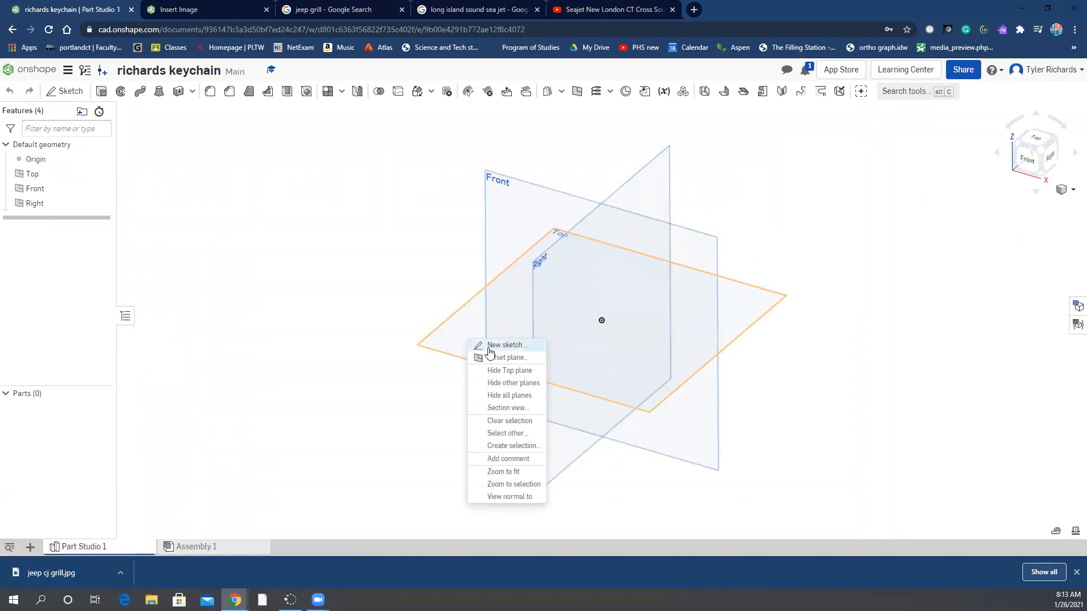
click(484, 346)
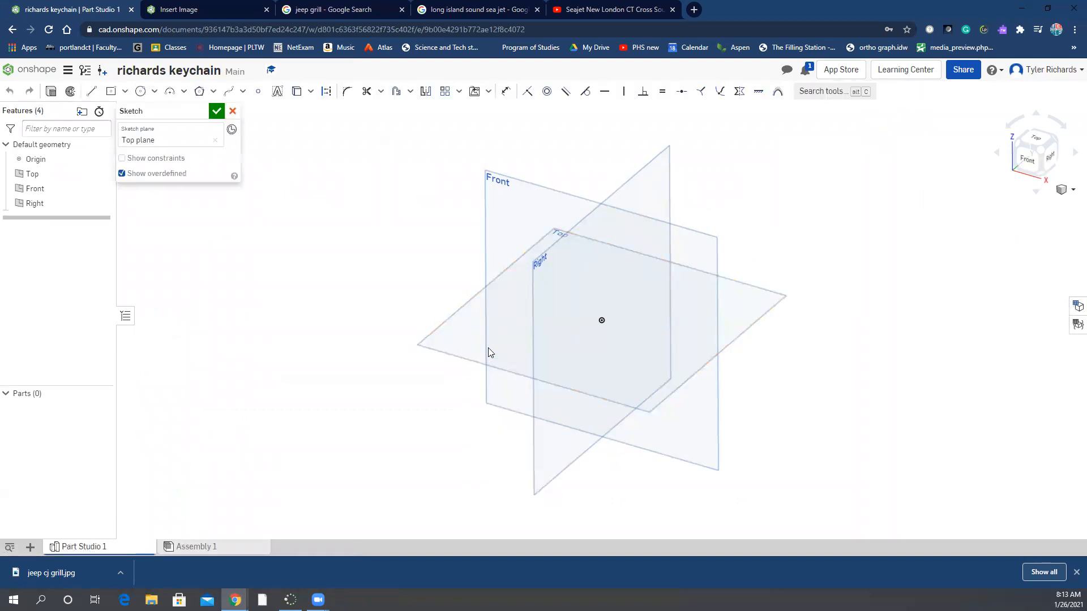
click(1069, 193)
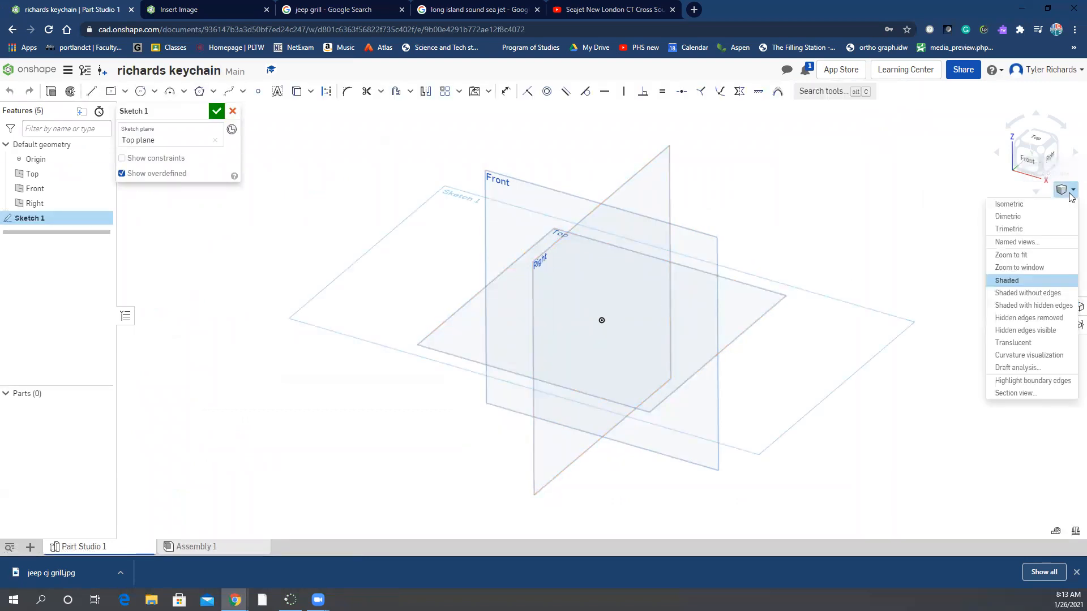
right_click(458, 340)
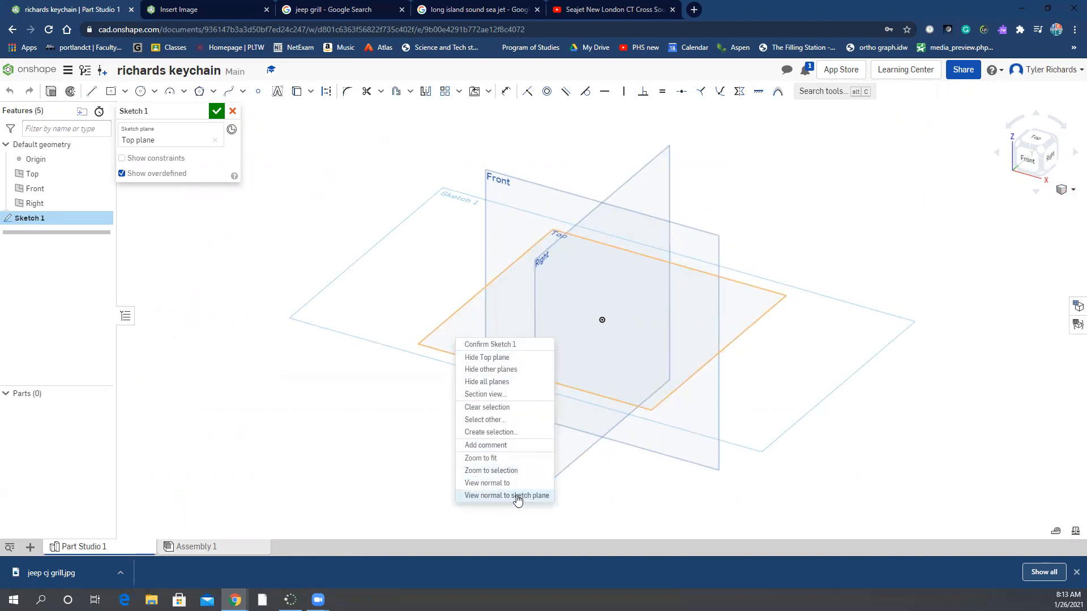
click(503, 486)
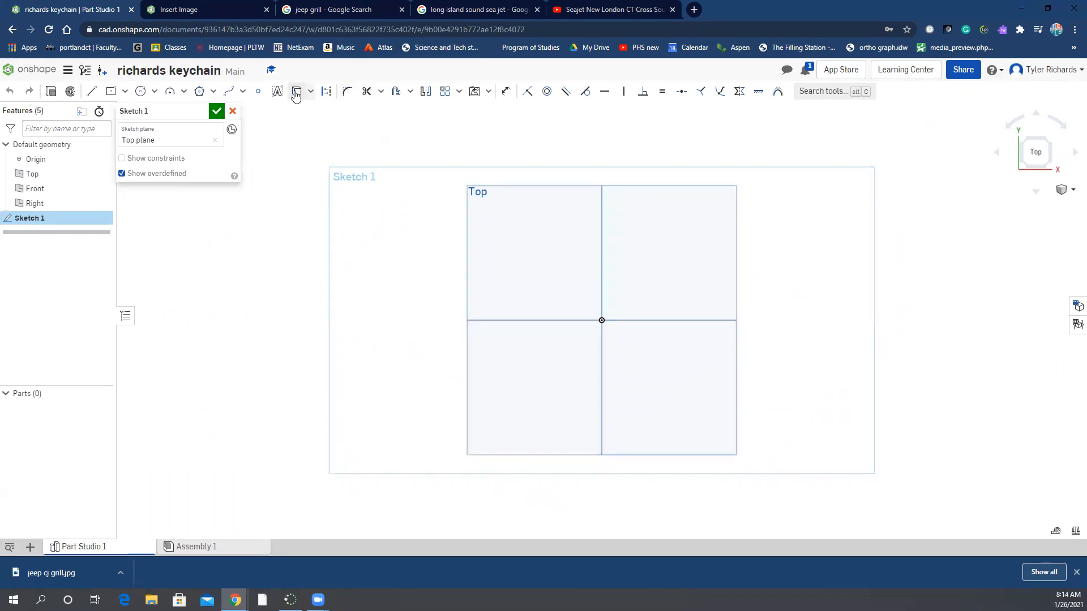
Sketch a construction rectangle centred on the origin, about 5.06 wide by 4.70 high.
click(111, 91)
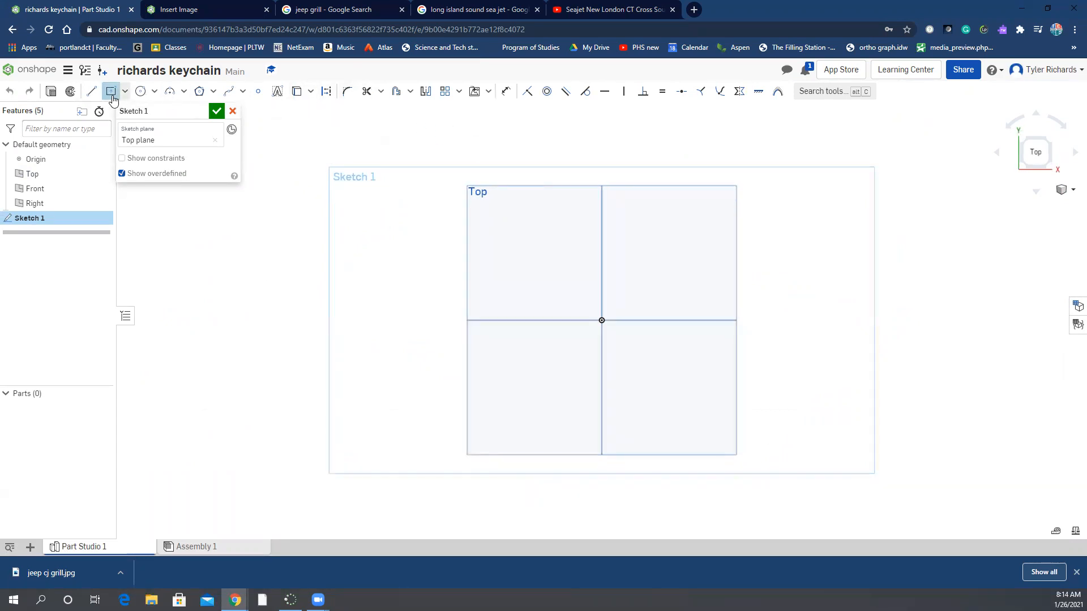
click(326, 93)
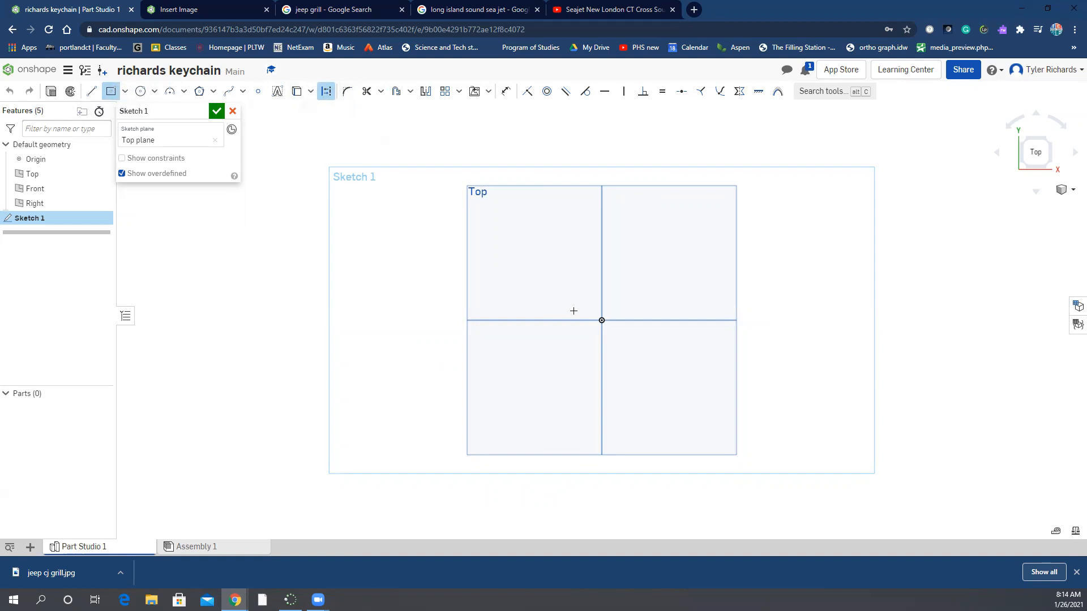
click(602, 321)
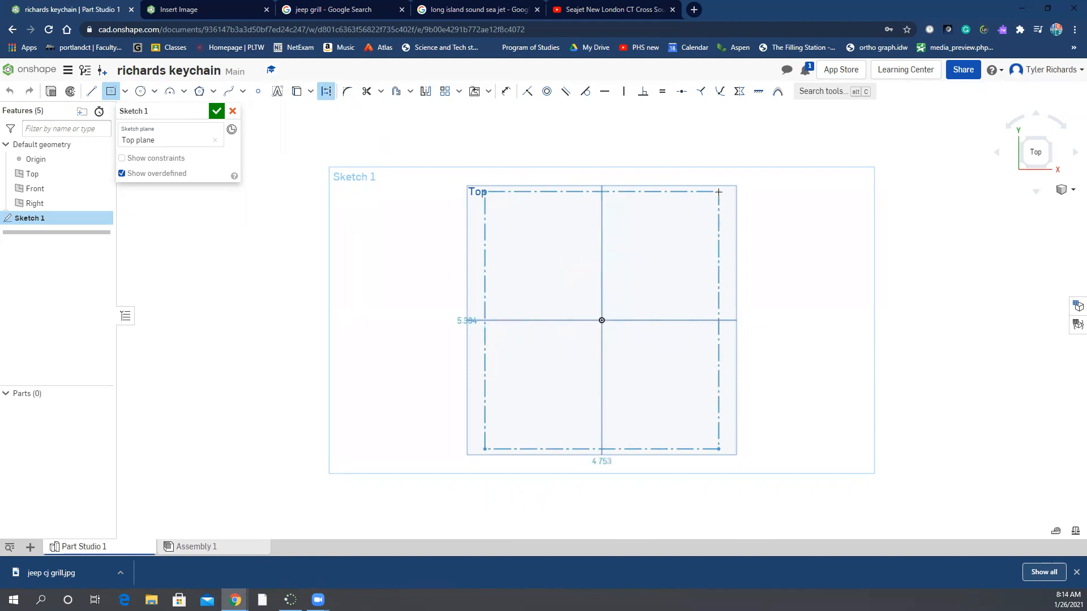
click(715, 215)
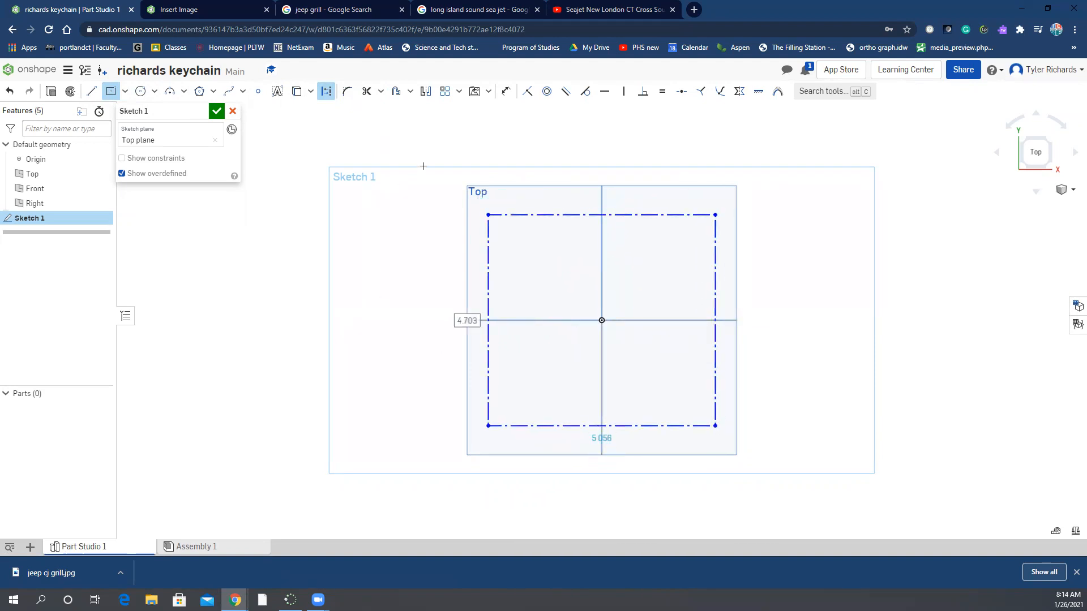
Dimension the construction rectangle to 3 wide and 3 high.
key(d)
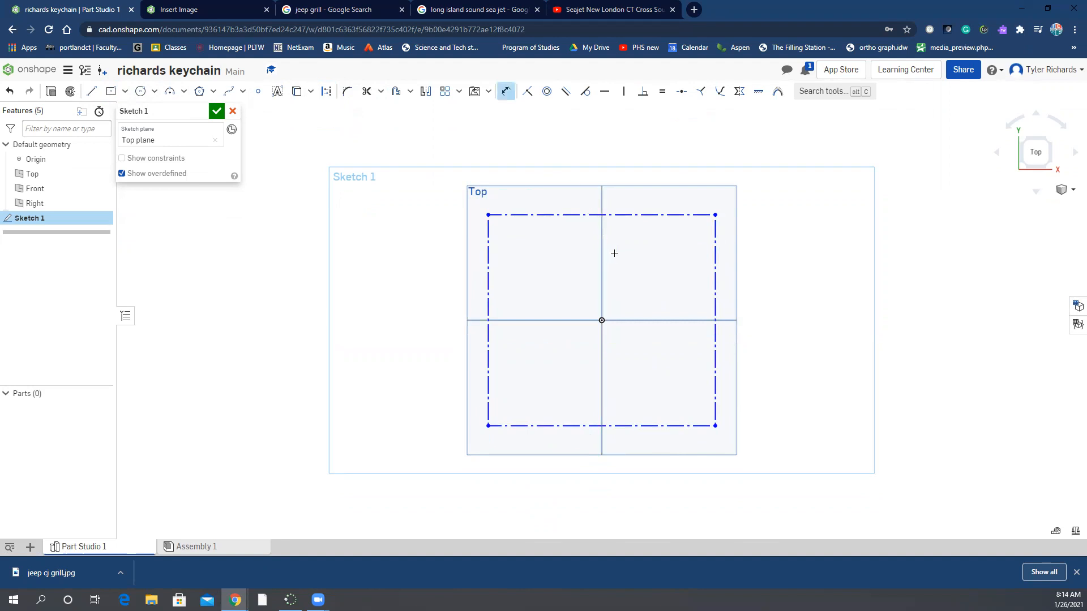
click(634, 215)
click(607, 163)
text(3)
key(Return)
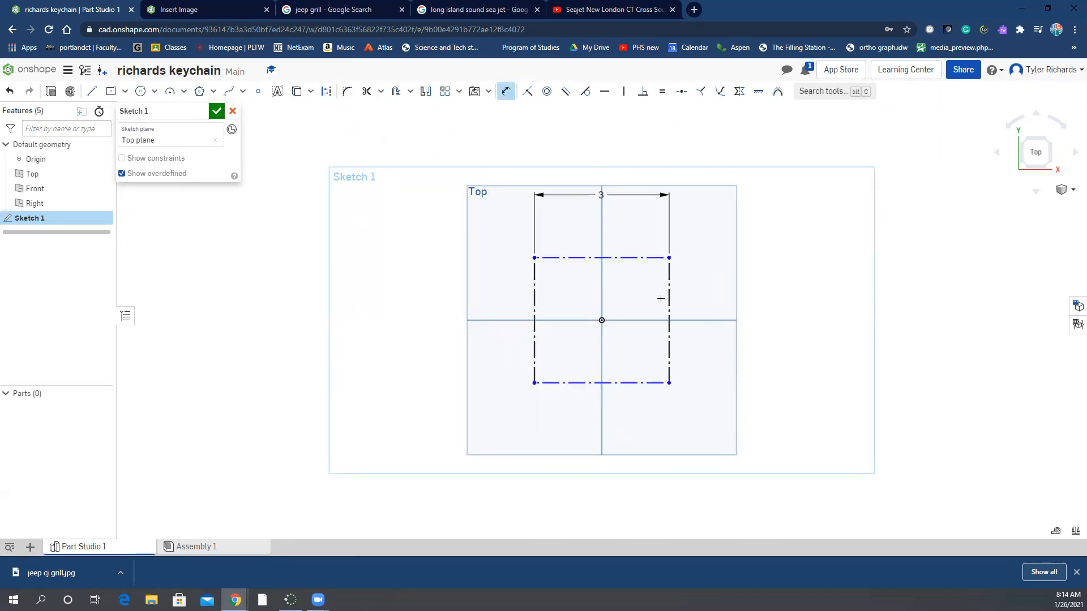
click(670, 299)
click(716, 302)
text(3)
key(Return)
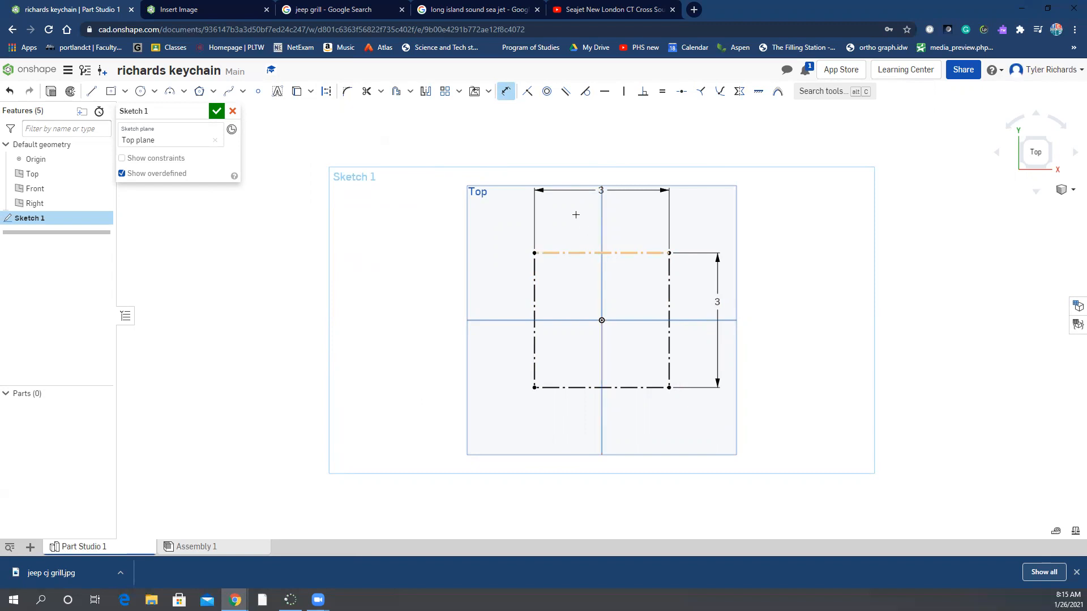
Import the picture "jeep cj grill" from the Pictures folder into the document for use as a sketch image.
click(488, 94)
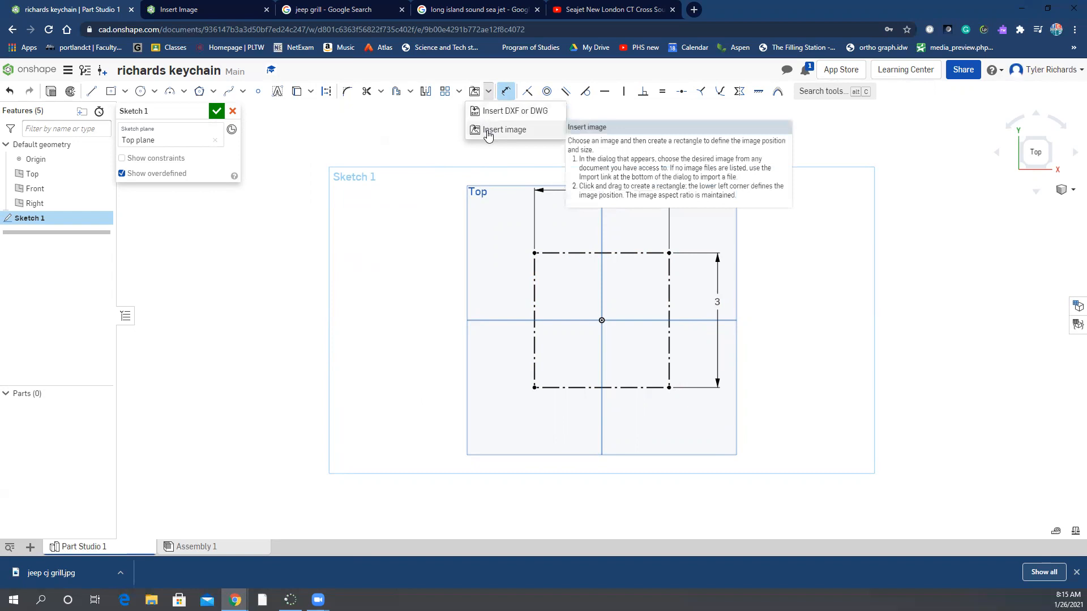
click(488, 98)
click(488, 97)
click(484, 129)
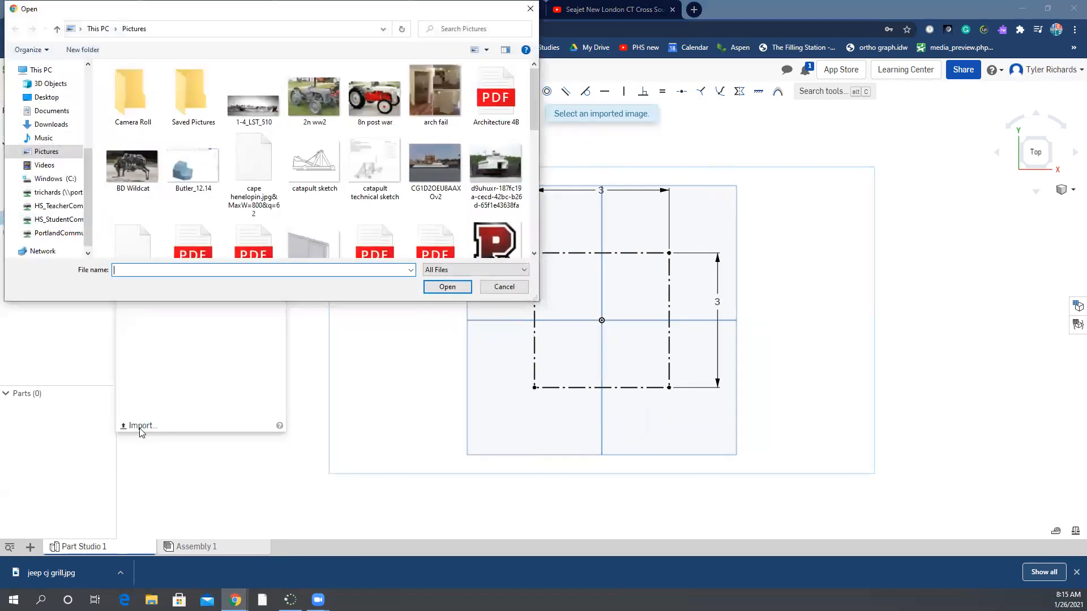
scroll(258, 190, down, 3)
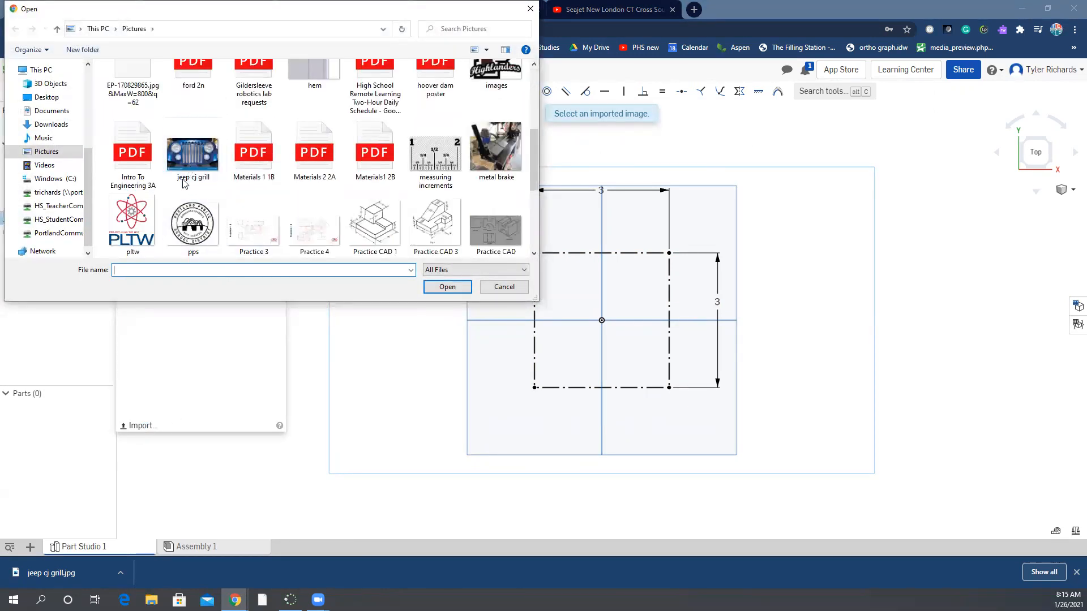
click(199, 157)
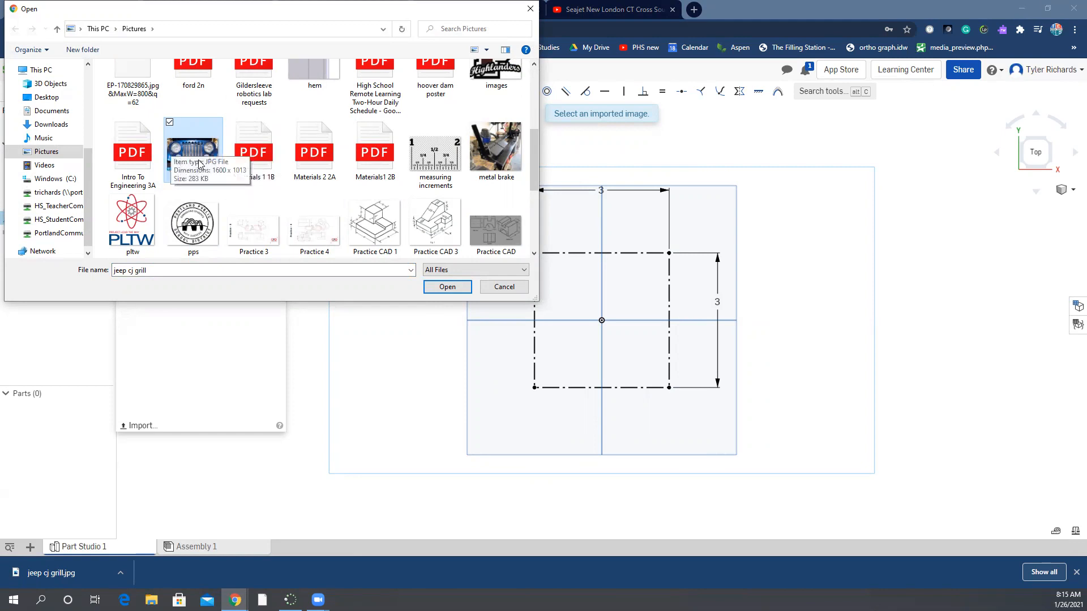
click(447, 287)
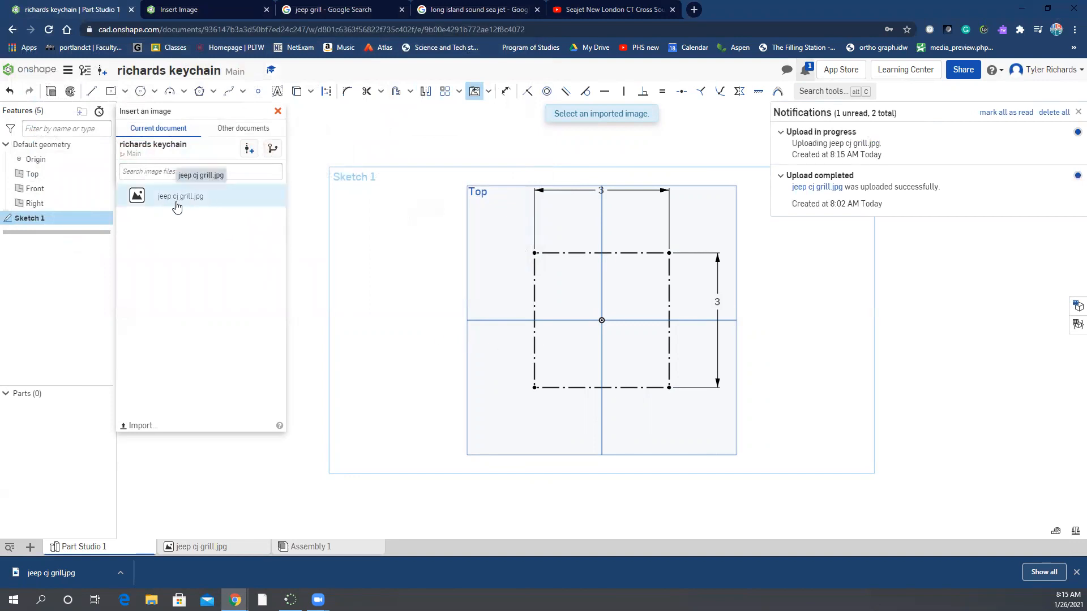
Insert jeep cj grill.jpg into the sketch, anchored at the square's lower corner and spanning the square's full width.
click(176, 203)
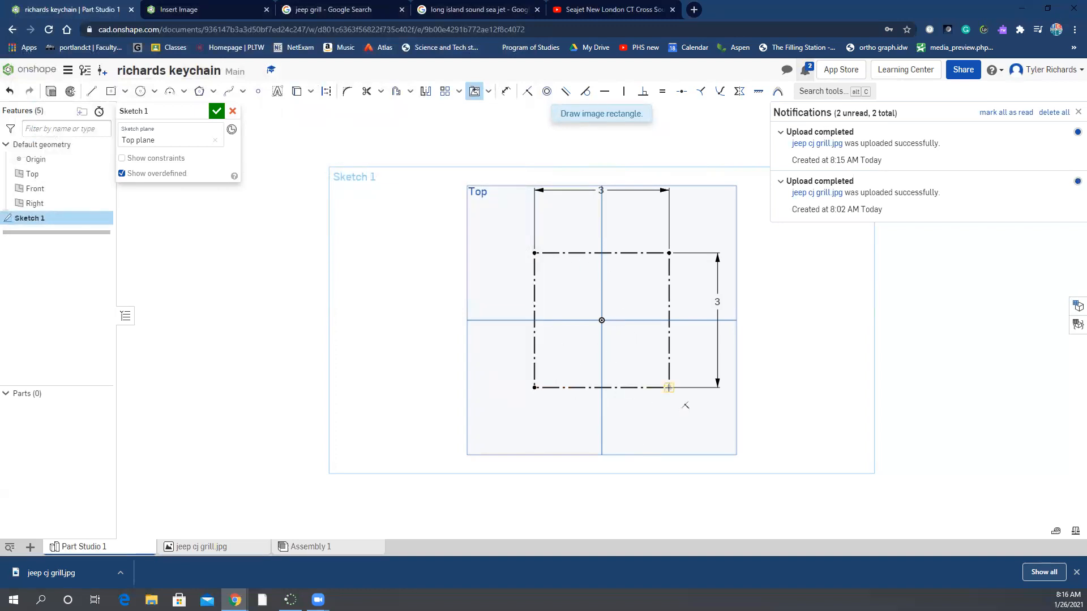
drag(669, 388, 535, 254)
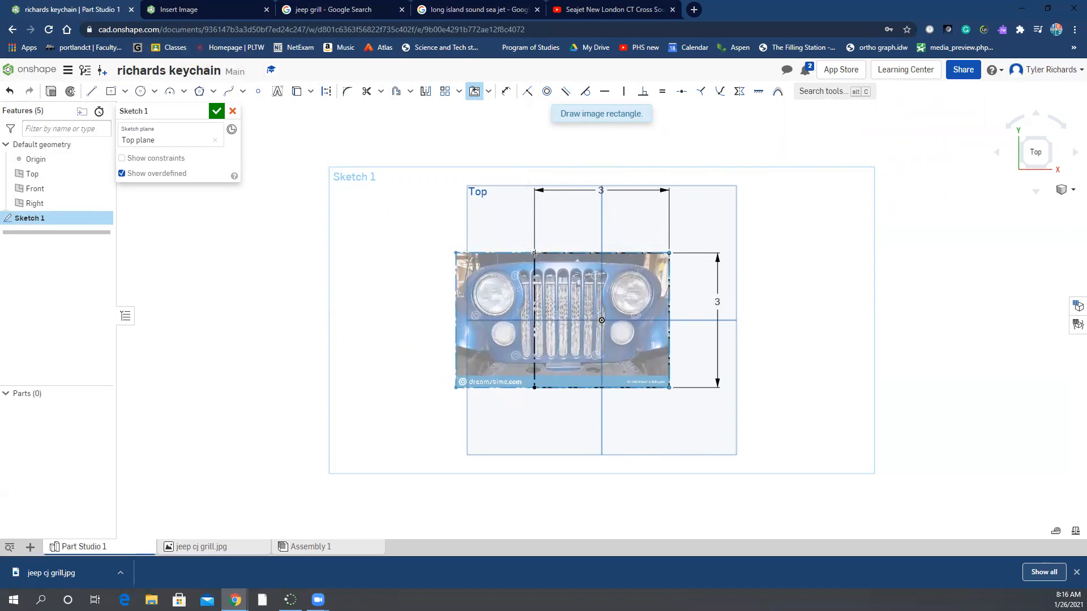
drag(535, 254, 534, 343)
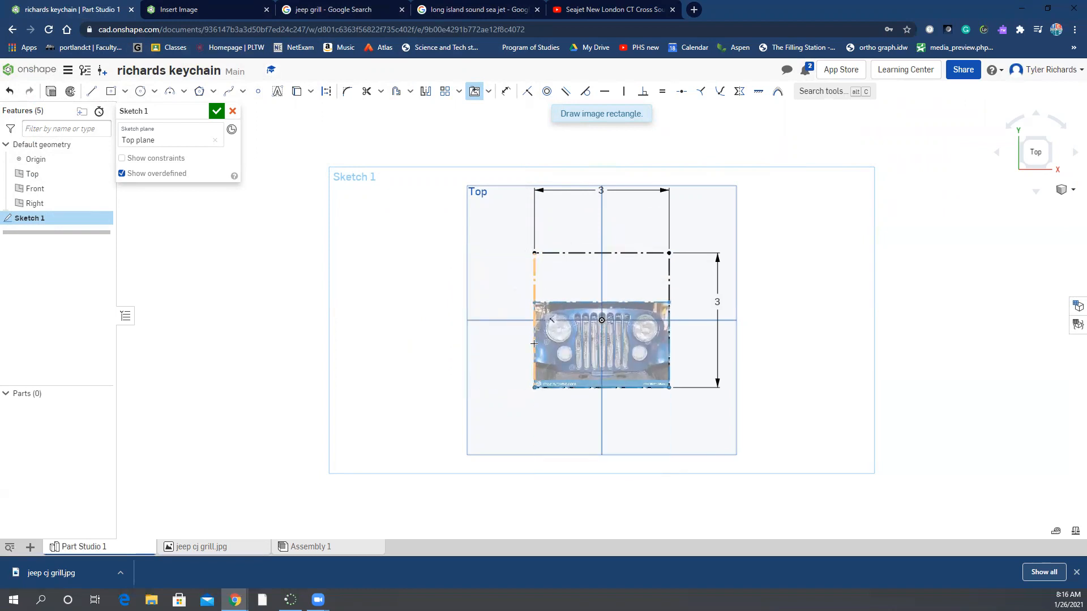
drag(534, 344, 534, 343)
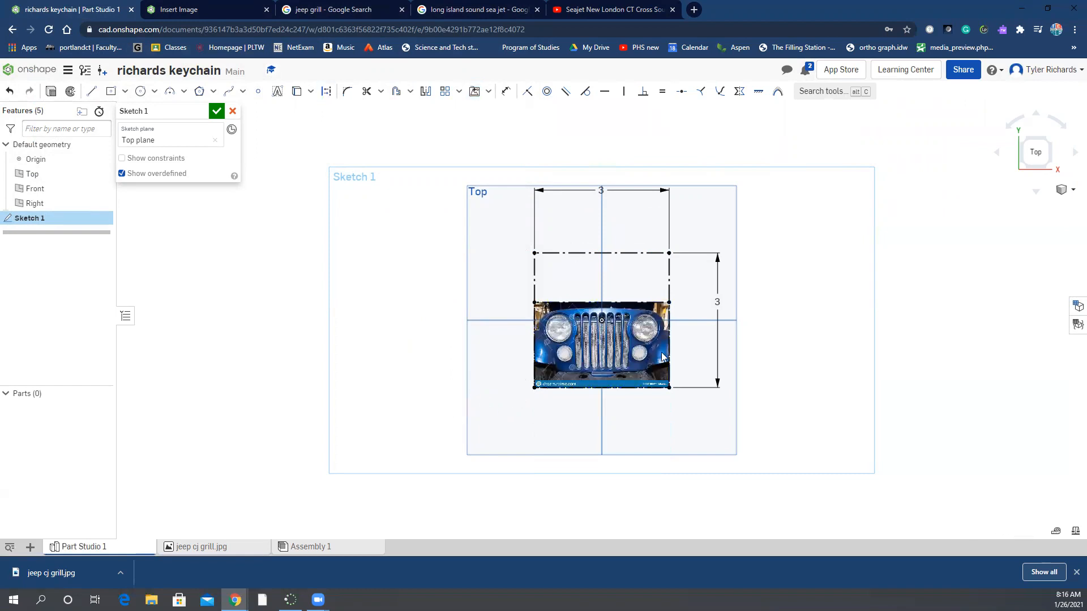
Draw a vertical construction line about 2.17 long through the origin, extending past the grill image's upper and lower edges.
scroll(504, 407, up, 5)
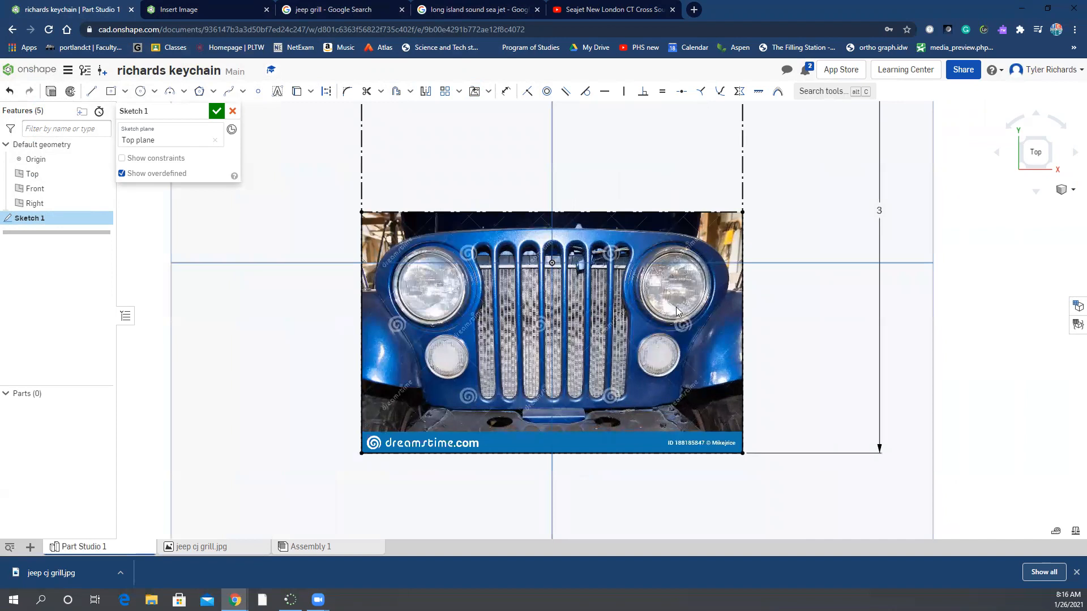
scroll(676, 307, up, 1)
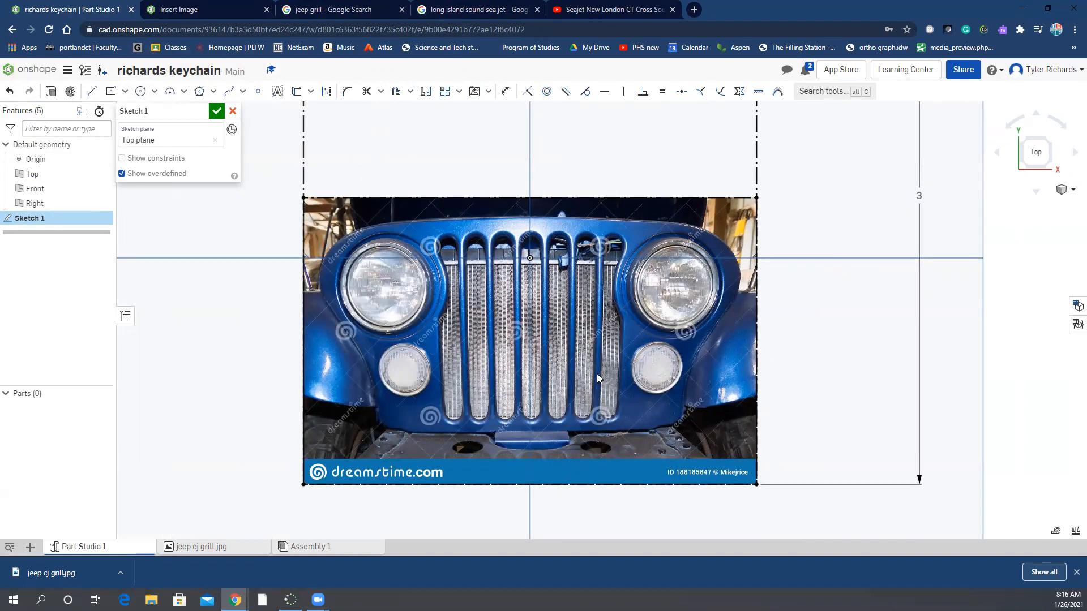
scroll(511, 339, up, 1)
scroll(513, 336, up, 1)
scroll(514, 346, down, 1)
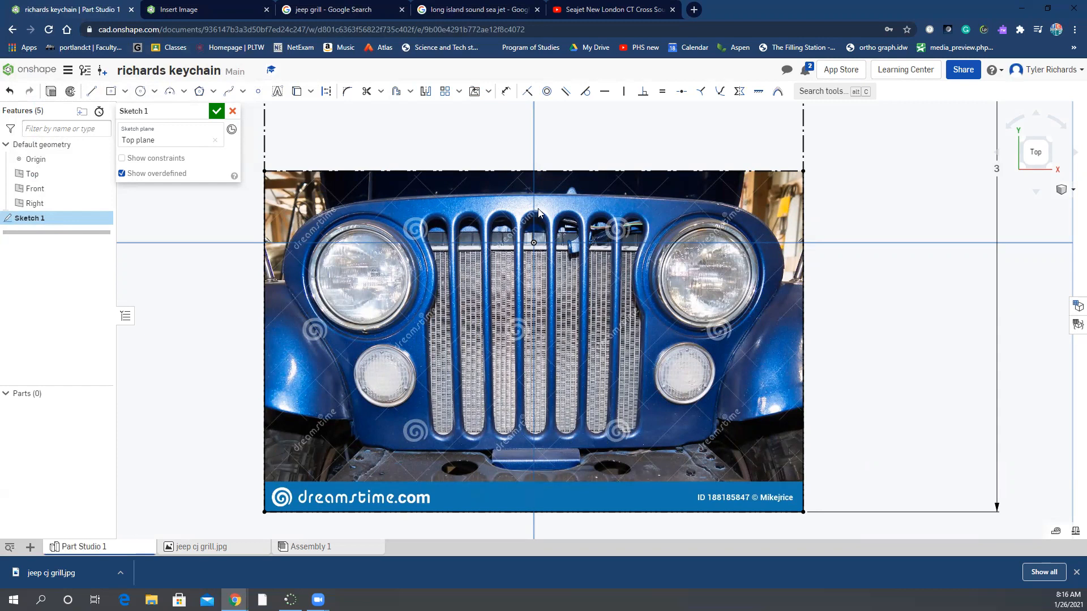
click(91, 92)
click(326, 91)
click(534, 171)
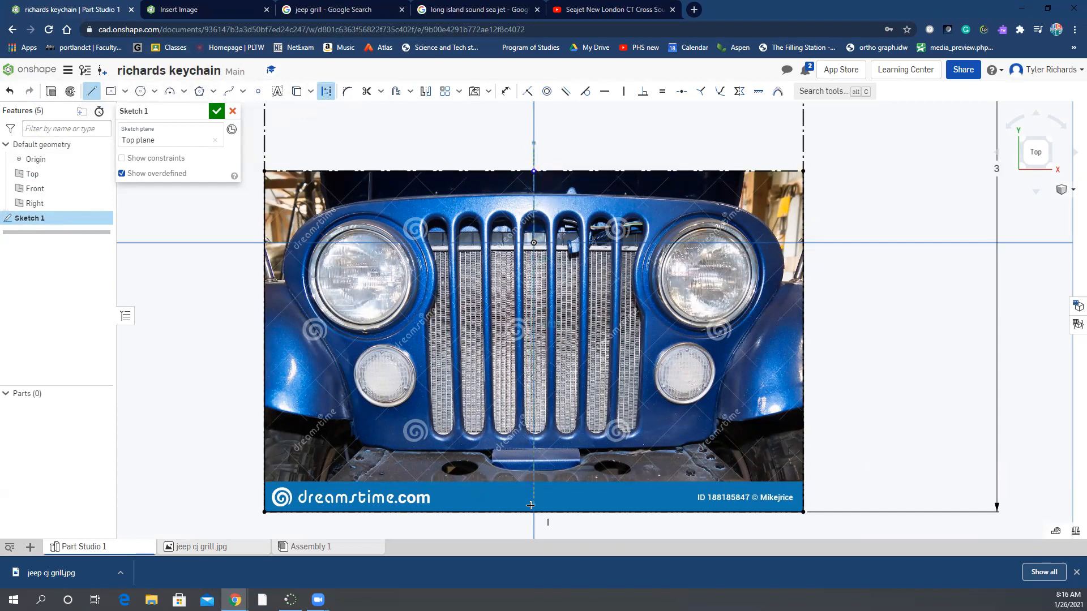
click(537, 539)
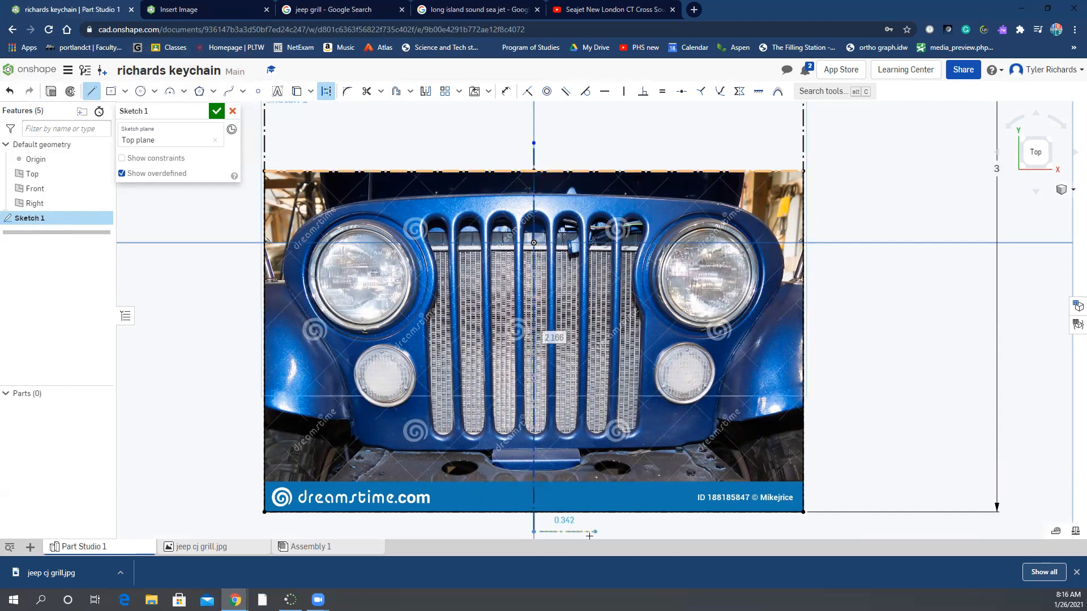
key(Escape)
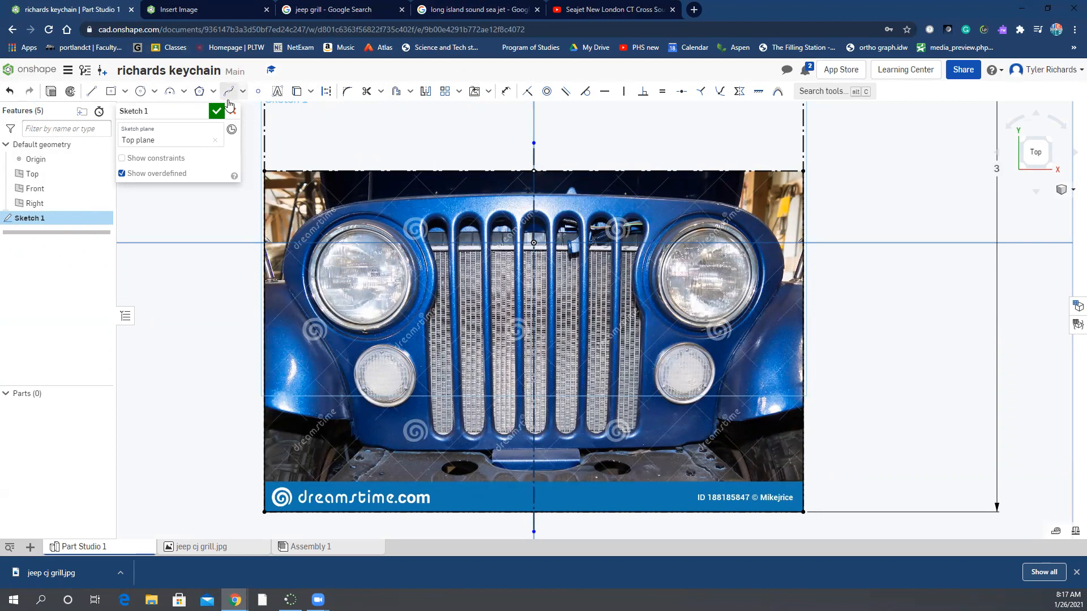
Trace the left headlight with a circle about 0.593 in diameter and the smaller lamp below it with one about 0.323.
click(141, 92)
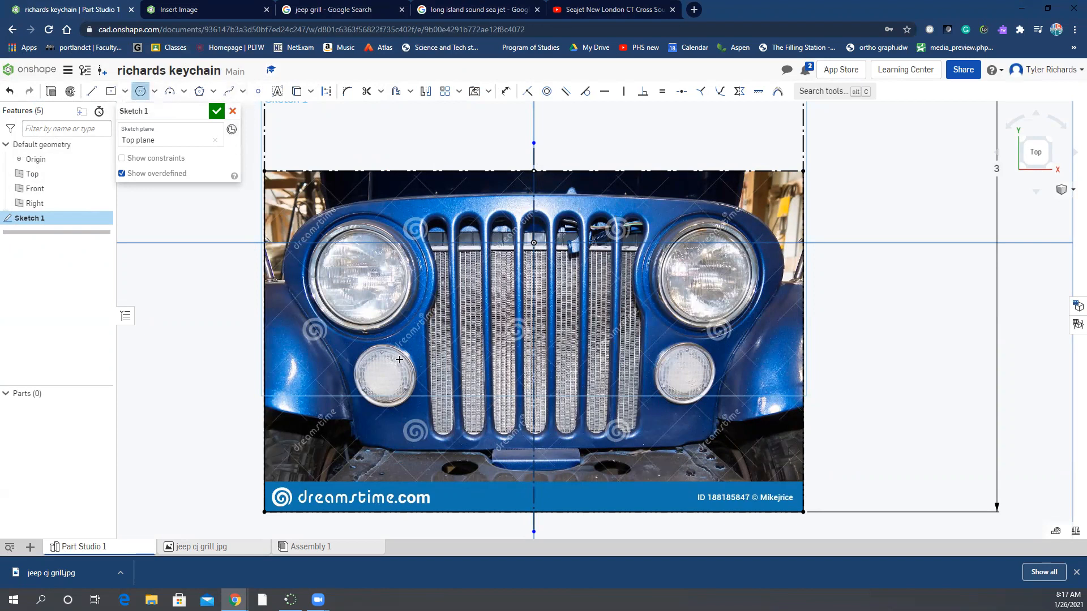
click(360, 278)
click(360, 225)
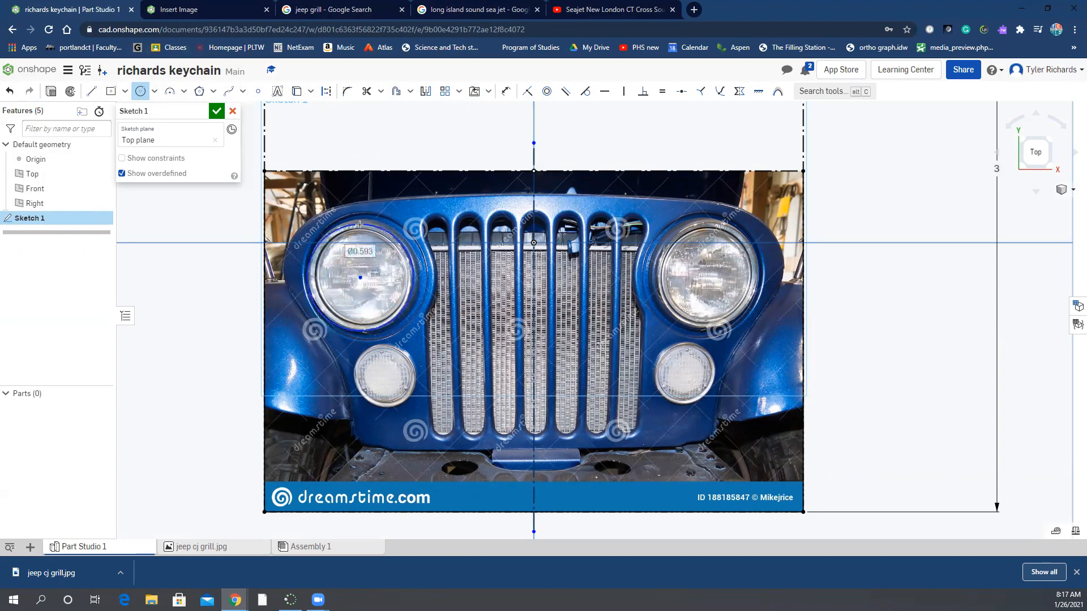
click(383, 376)
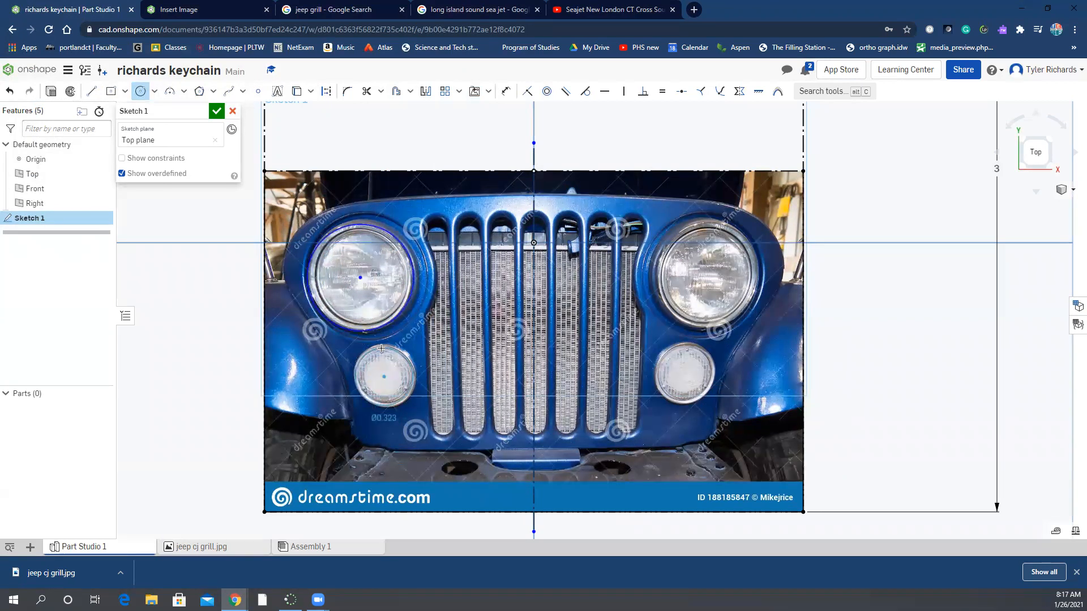
click(381, 349)
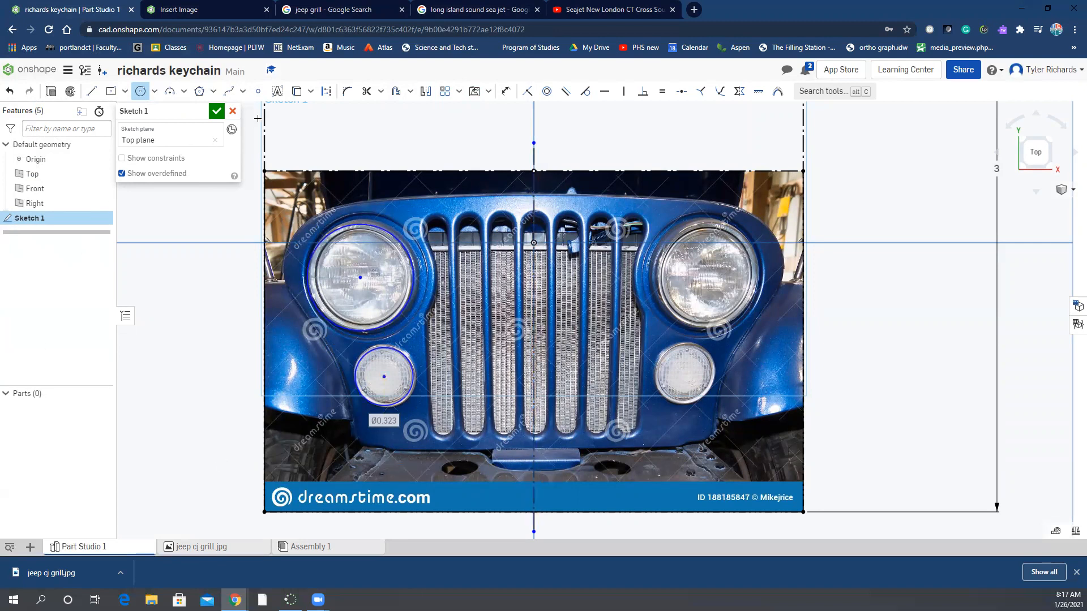
Start a spline at the grill's lower left corner and trace its outer edge upward along the fender to beside the headlight.
click(229, 92)
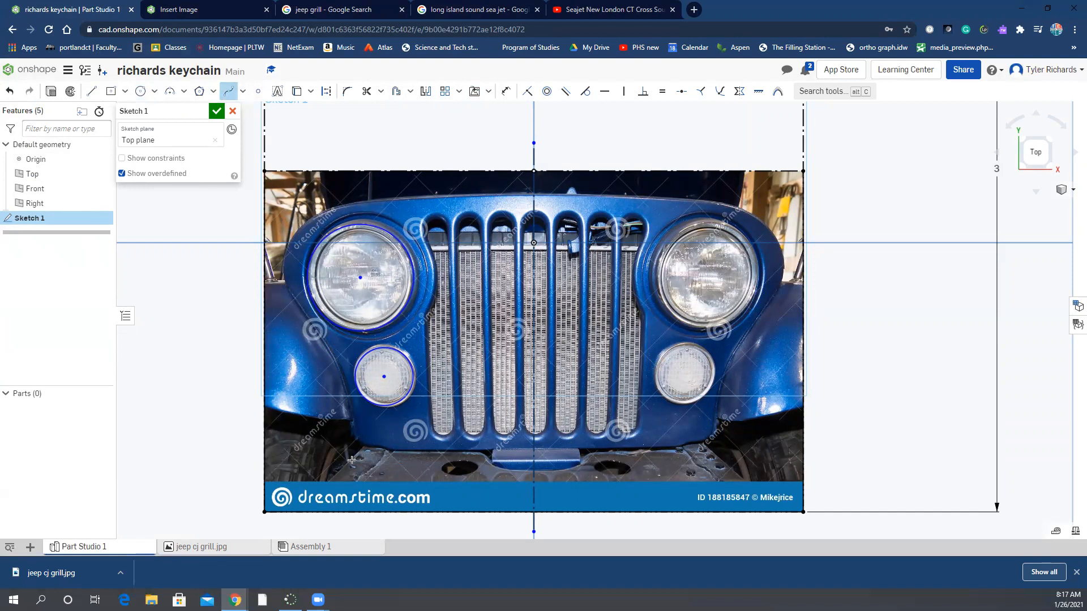
scroll(355, 440, up, 1)
scroll(354, 440, up, 1)
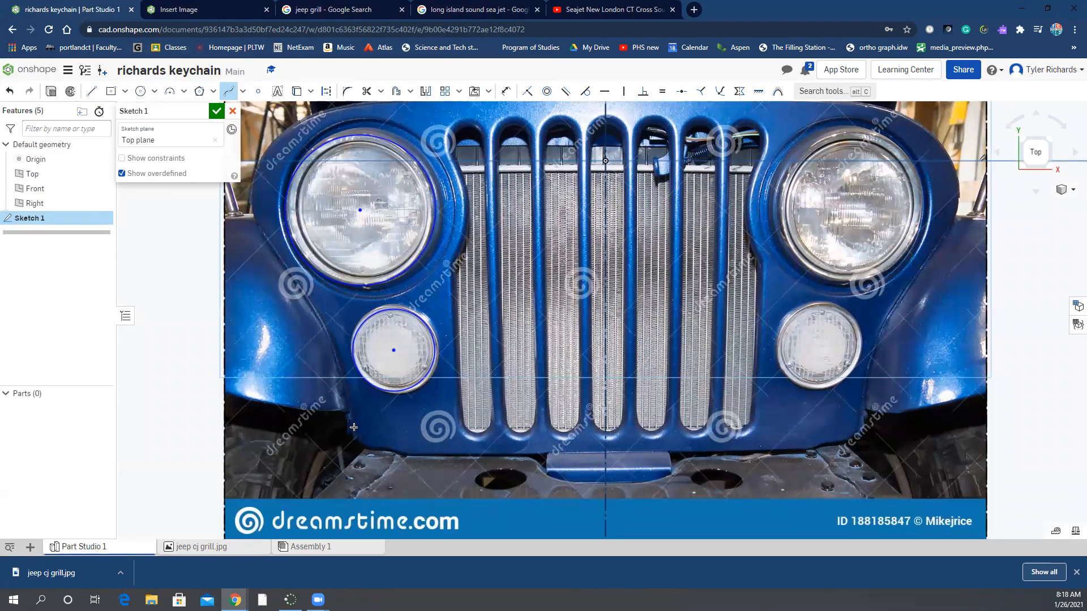
click(354, 426)
click(347, 385)
click(333, 339)
click(304, 291)
click(267, 236)
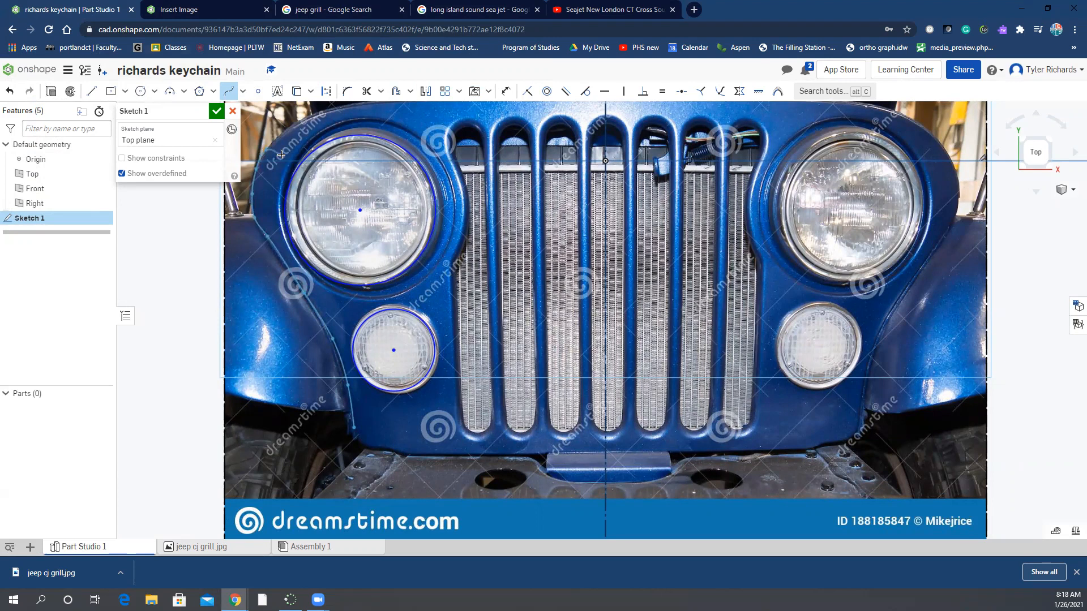
scroll(307, 129, down, 3)
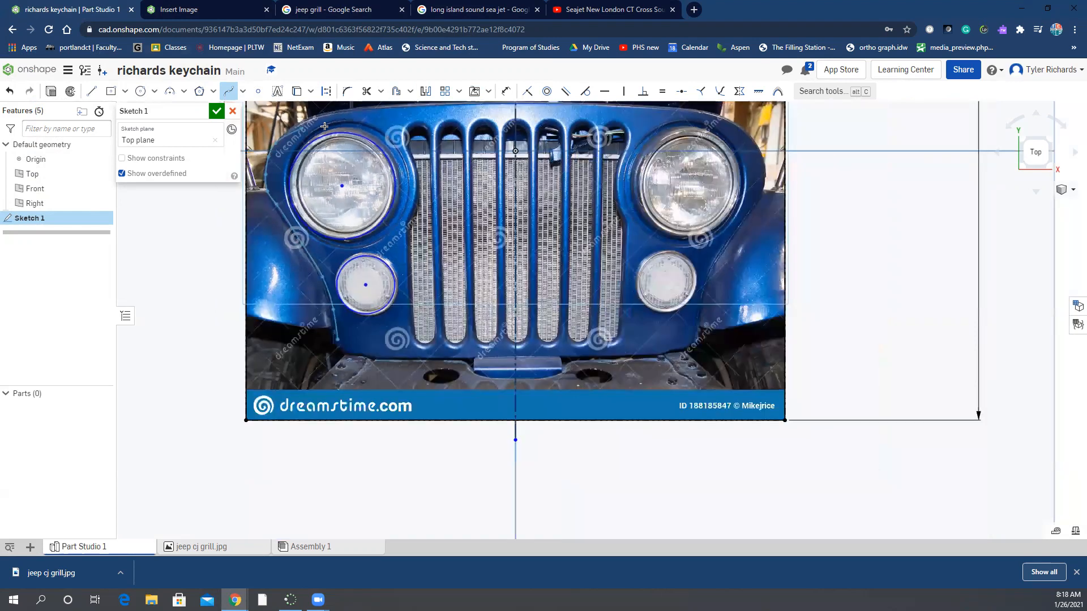
Continue the outline spline over the left headlight and along the grill's upper edge, ending it at the vertical construction line.
middle_drag(308, 130, 339, 243)
scroll(339, 243, up, 5)
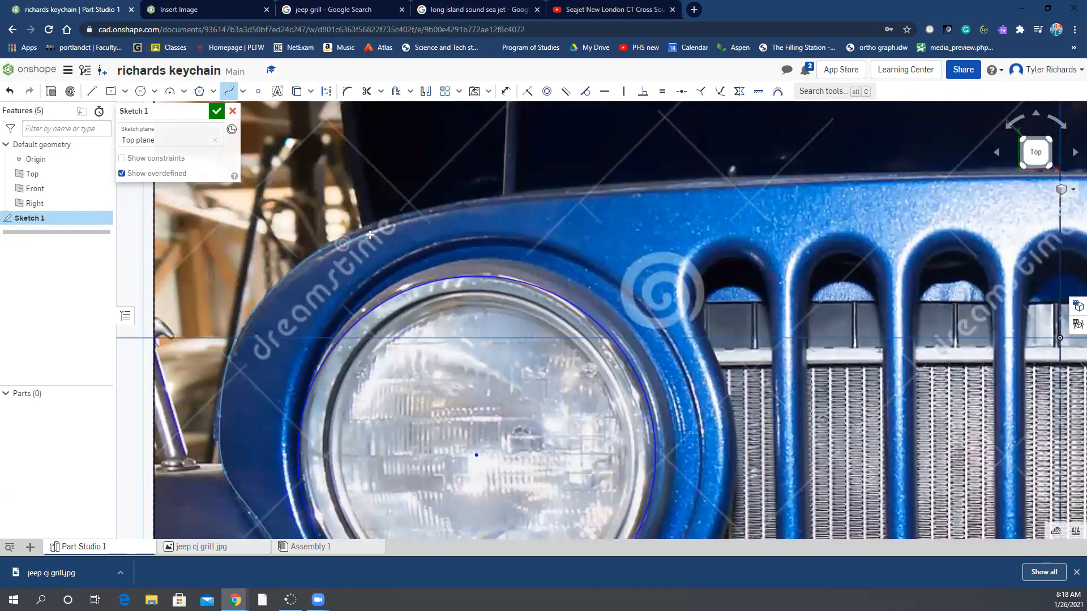
click(463, 206)
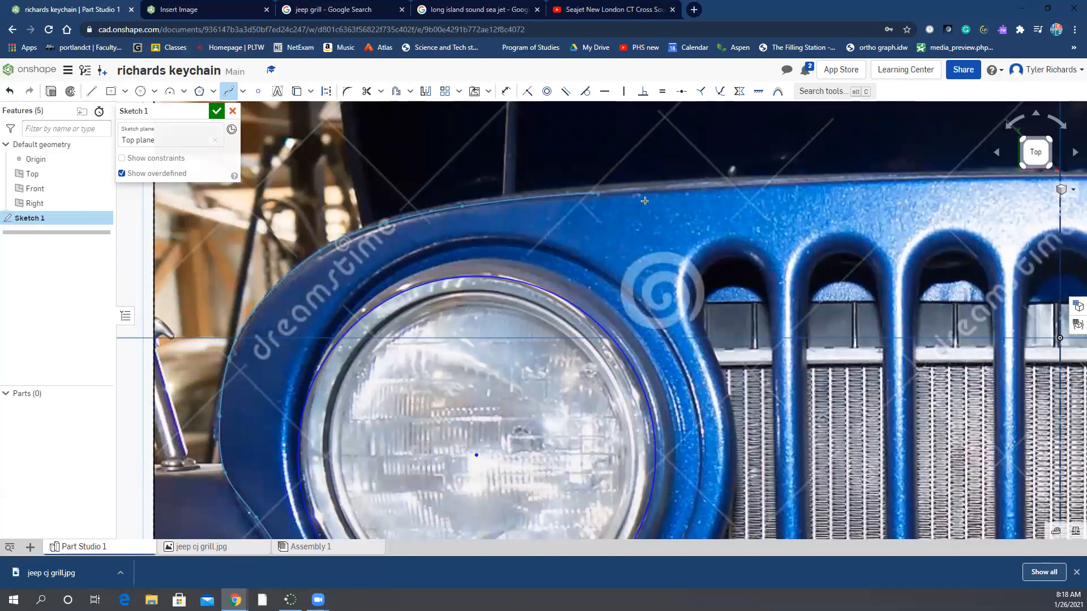
scroll(830, 197, down, 5)
scroll(830, 197, up, 5)
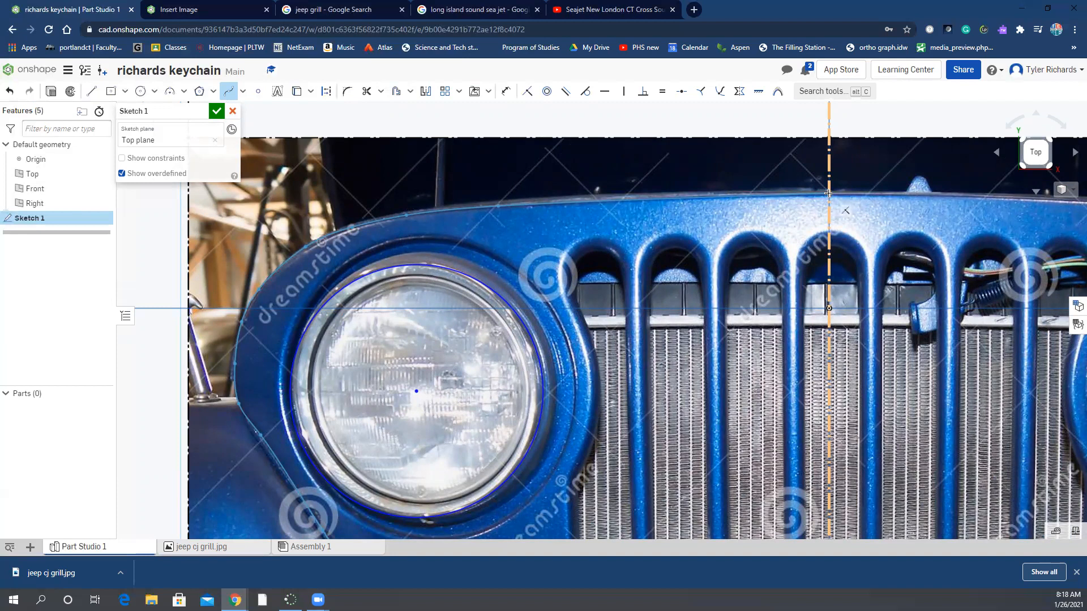
click(828, 193)
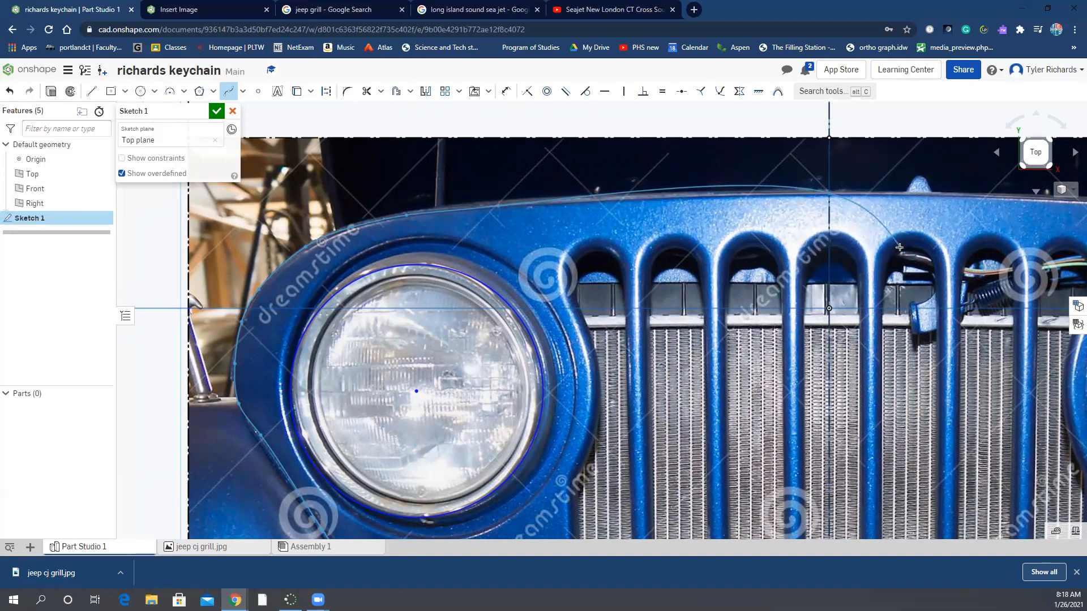
double_click(899, 247)
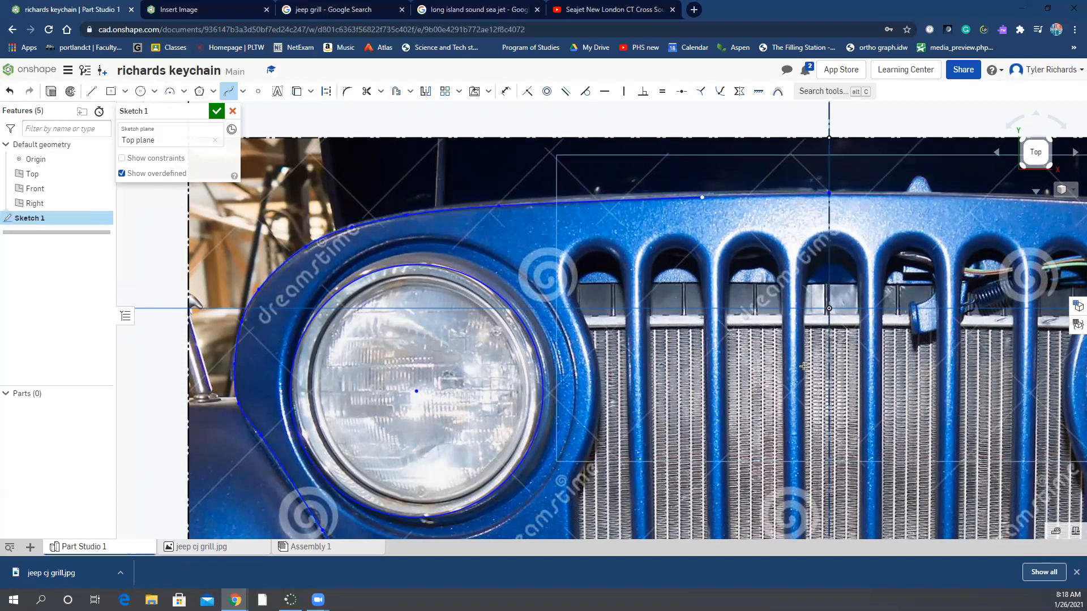
Start a spline near the lower end of the leftmost grill slot and trace up its left edge, following the headlight surround's curve.
scroll(805, 369, up, 3)
scroll(804, 369, down, 5)
scroll(658, 415, up, 4)
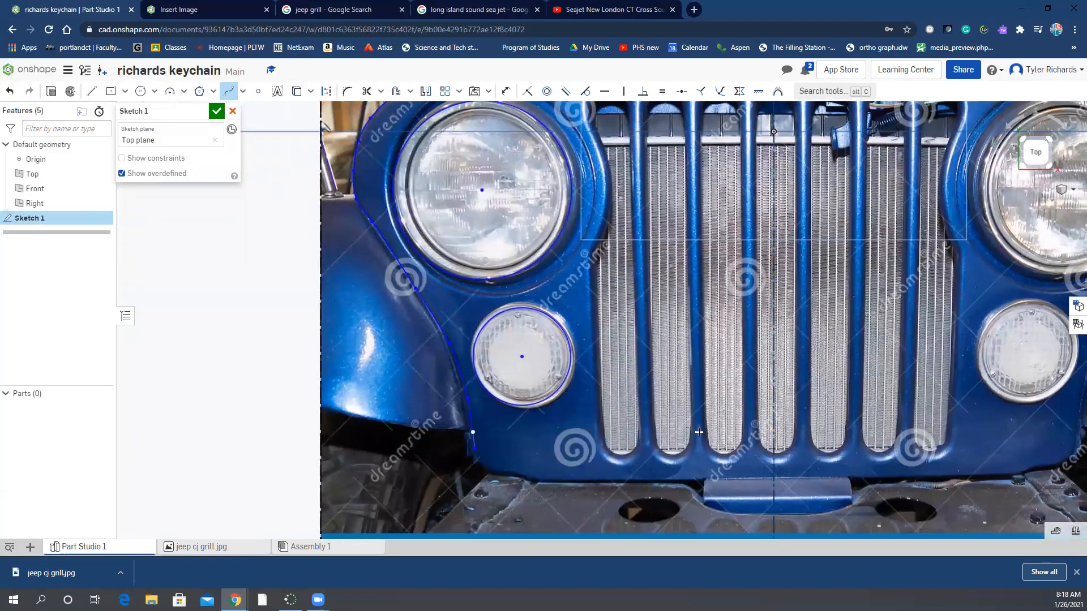
scroll(659, 415, down, 3)
scroll(655, 386, up, 2)
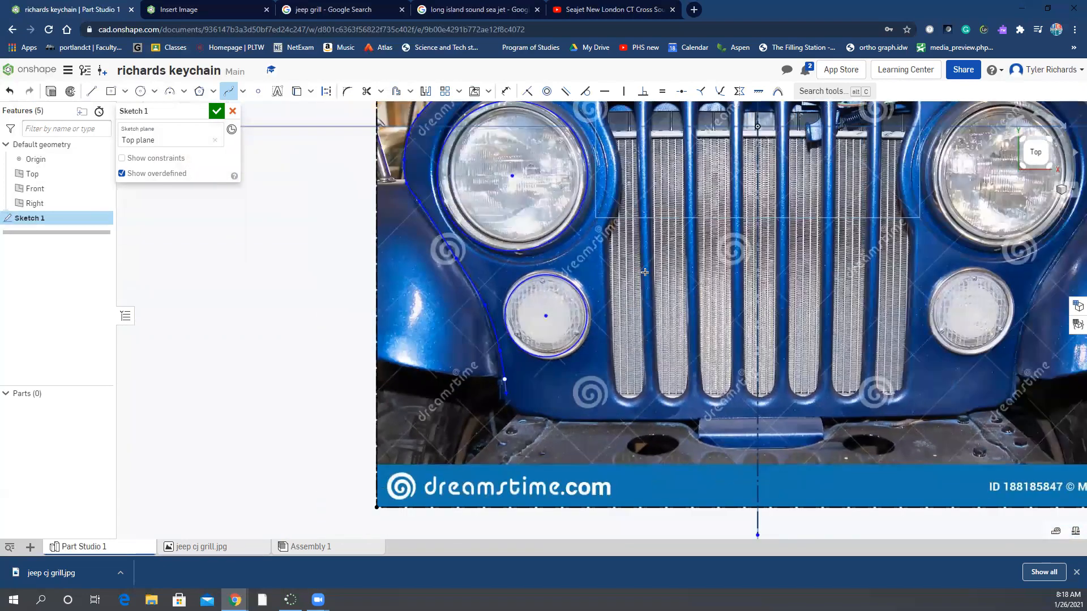
mouse_move(654, 389)
middle_down()
mouse_move(654, 366)
mouse_move(618, 336)
middle_up()
scroll(619, 340, up, 1)
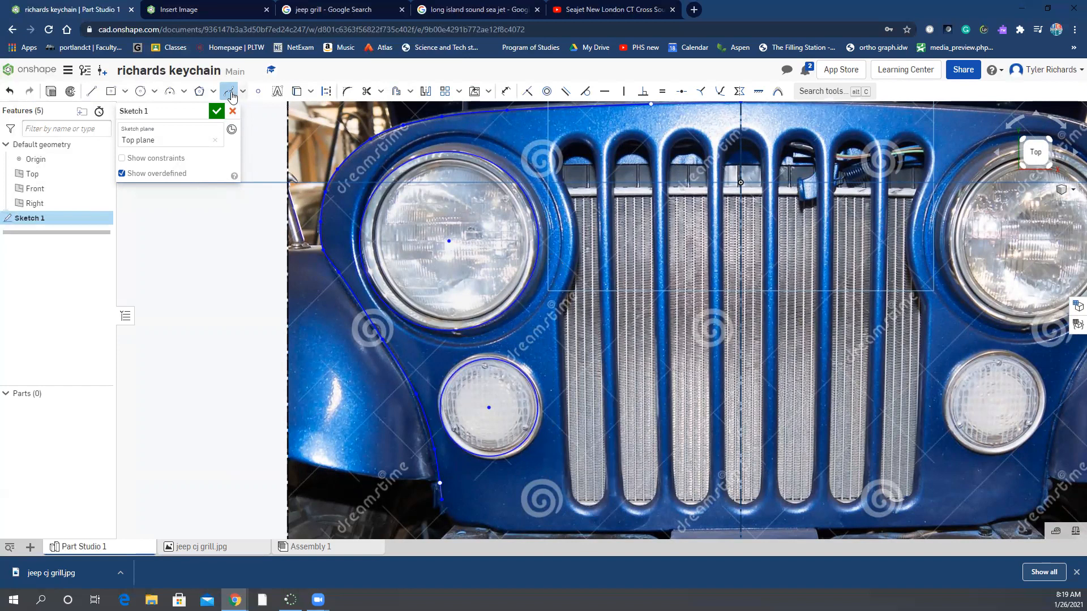
scroll(579, 500, down, 3)
scroll(571, 491, up, 5)
scroll(572, 491, up, 1)
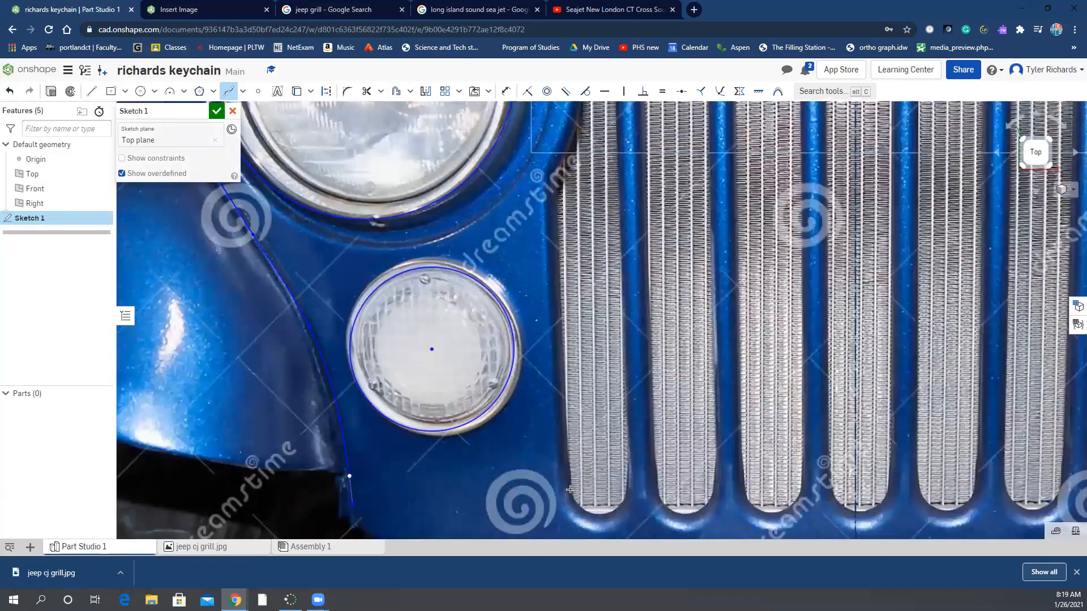
scroll(571, 351, down, 1)
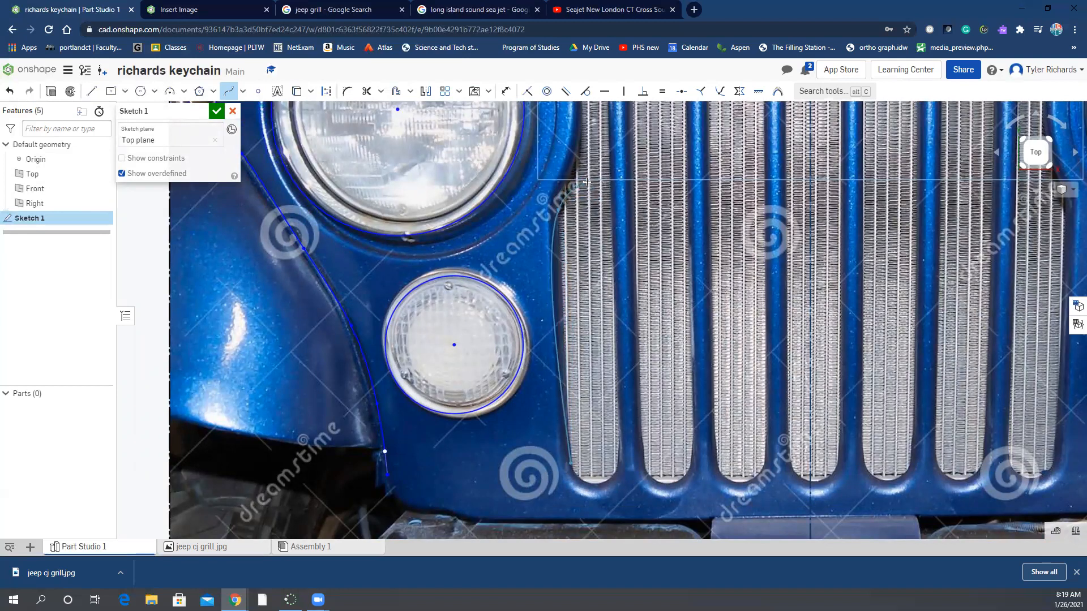
scroll(552, 203, up, 1)
scroll(552, 203, up, 3)
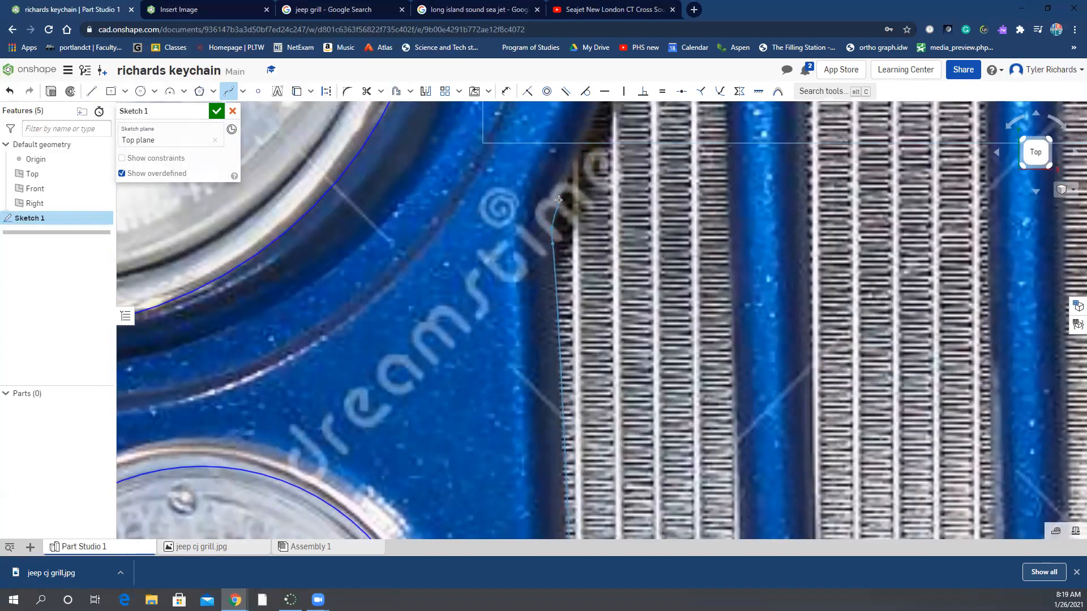
scroll(589, 212, down, 5)
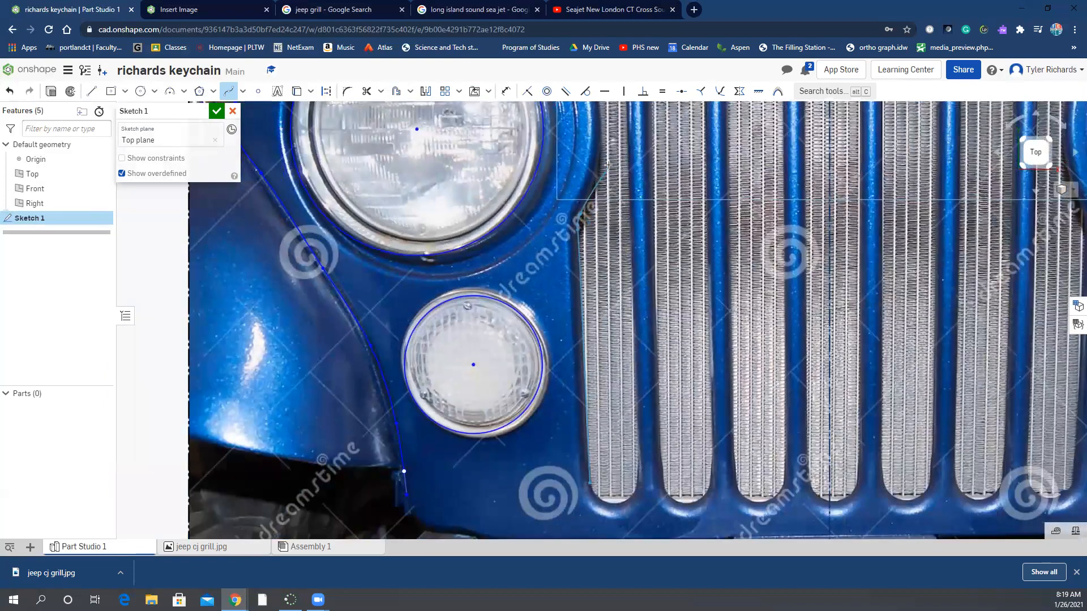
scroll(610, 164, up, 2)
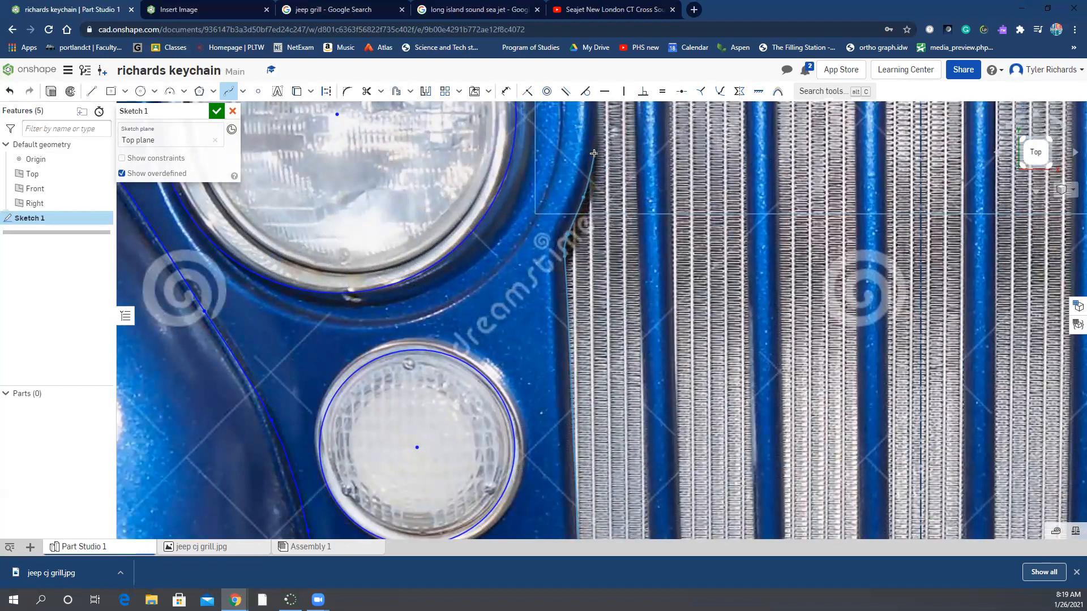
scroll(604, 125, down, 1)
scroll(604, 125, down, 3)
scroll(579, 277, up, 2)
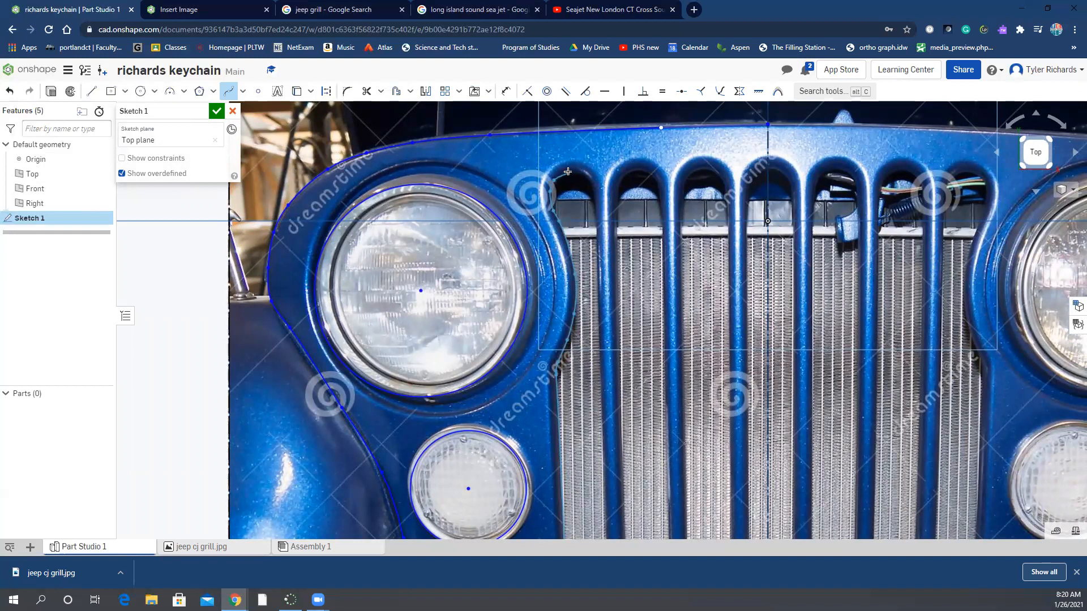
Continue the leftmost slot's spline around its upper arch and down its right edge.
click(582, 175)
click(594, 186)
scroll(601, 291, down, 3)
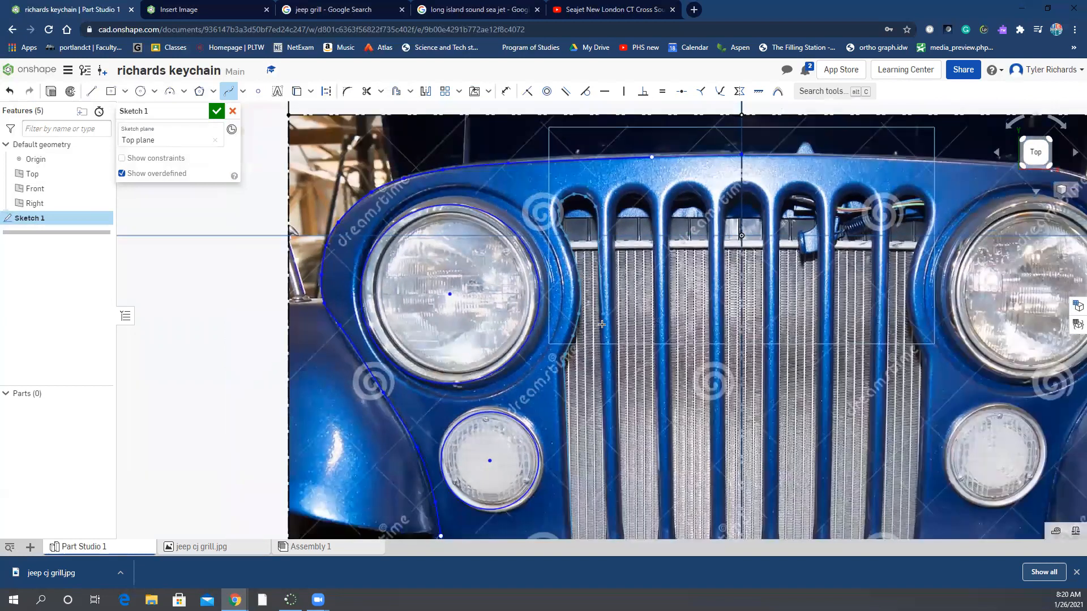
scroll(601, 362, up, 3)
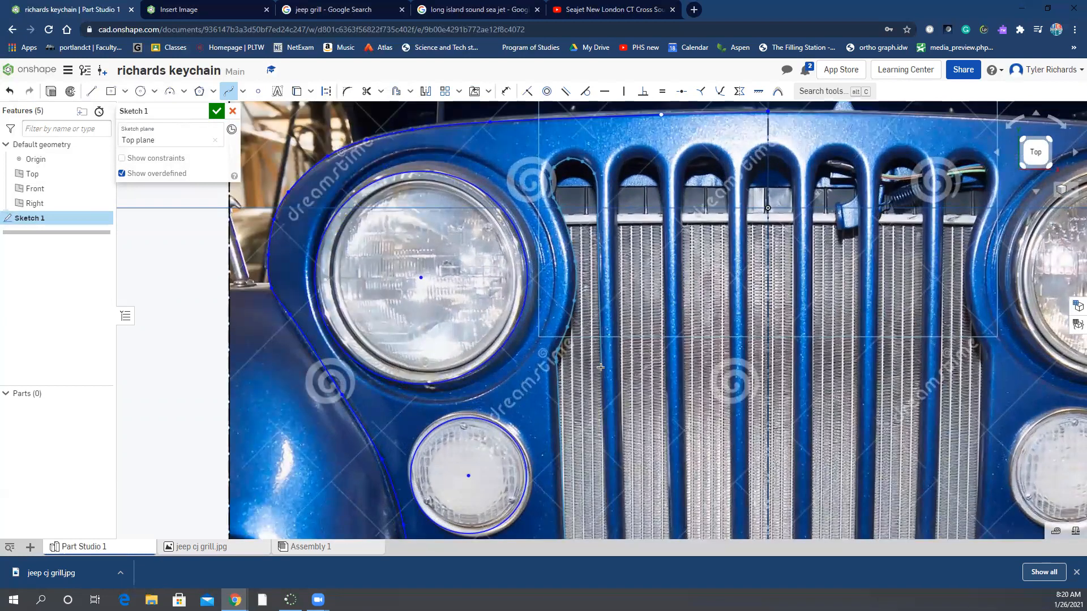
middle_drag(613, 463, 612, 315)
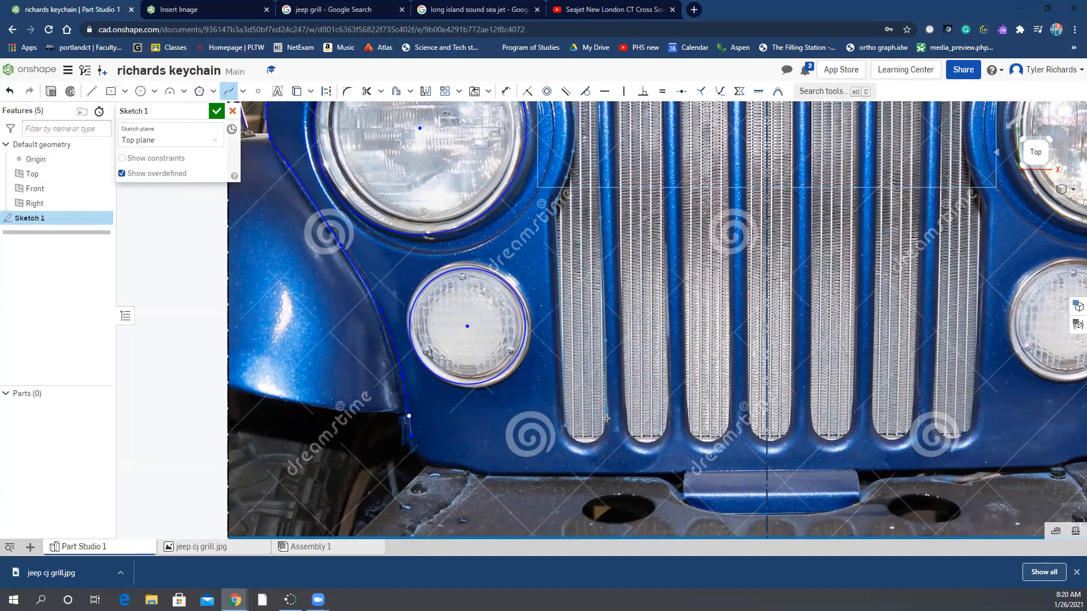
scroll(607, 433, down, 3)
scroll(607, 433, up, 6)
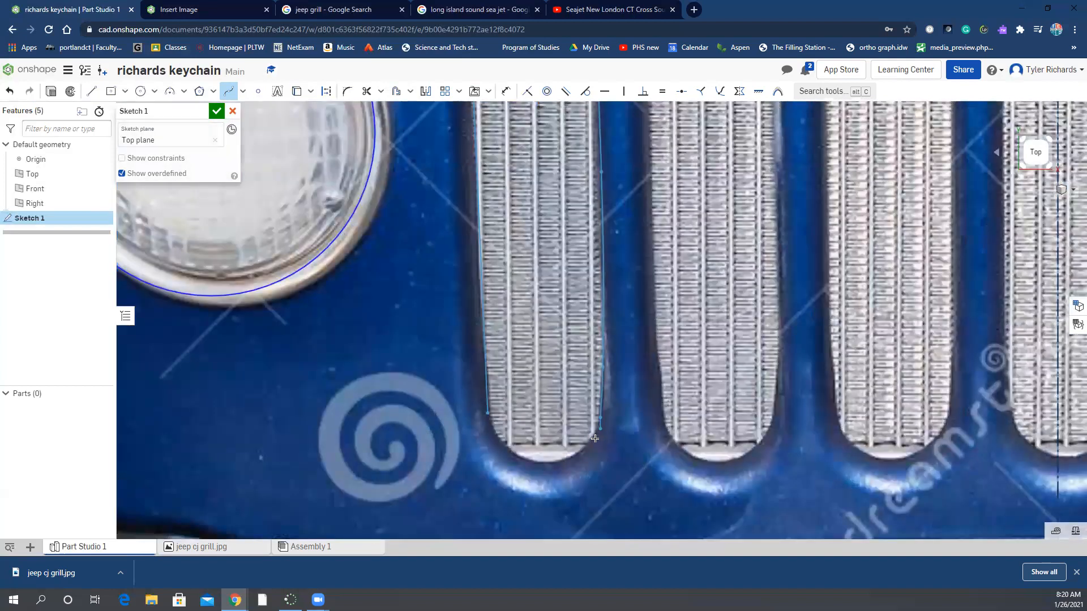
Trace the rounded lower end of the leftmost slot and close the spline at its starting point.
click(584, 449)
click(548, 463)
click(508, 450)
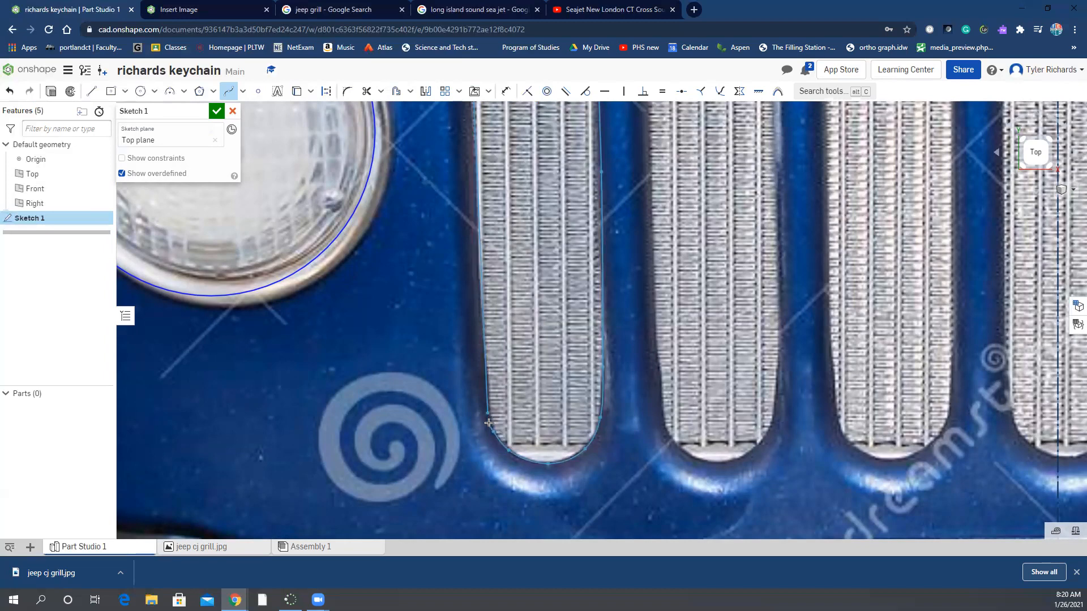
double_click(488, 413)
scroll(547, 408, down, 2)
scroll(548, 409, down, 5)
scroll(575, 340, up, 1)
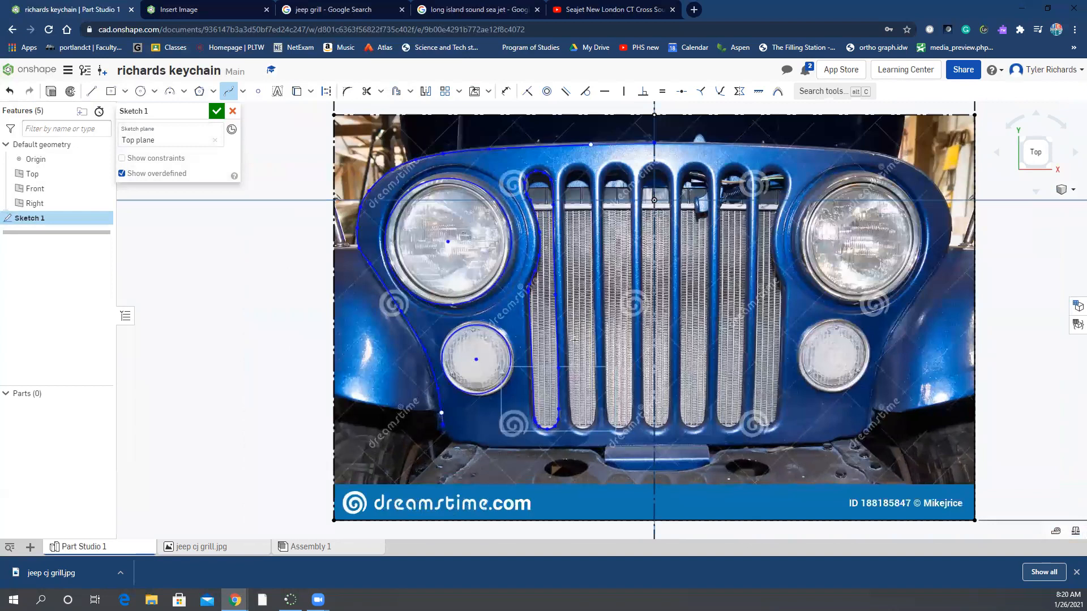
middle_drag(575, 340, 568, 355)
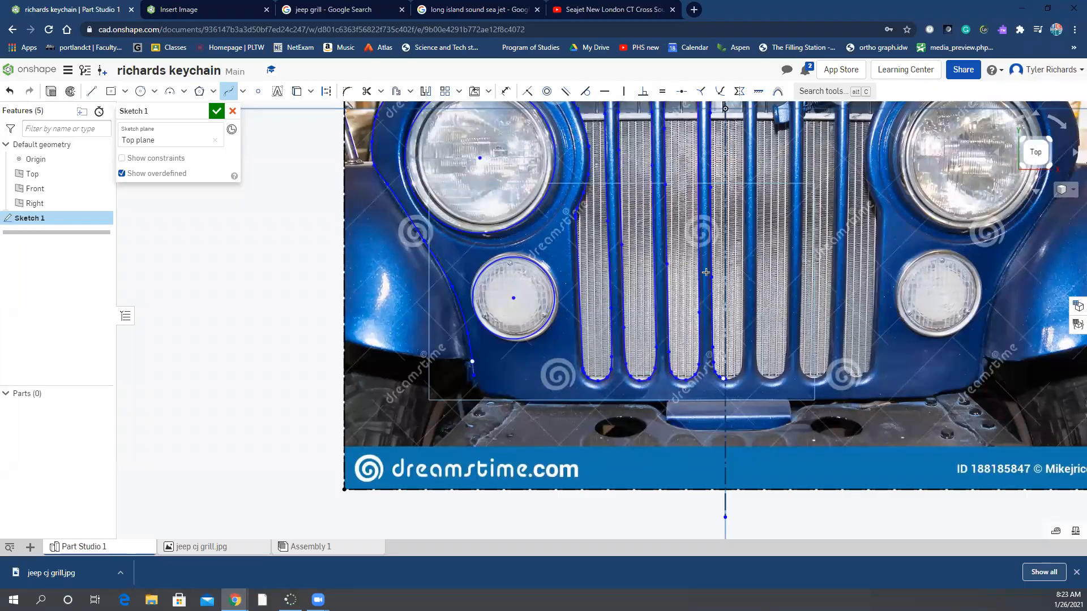
Draw a vertical line about 0.351 long down from the outline's lower end and a horizontal line about 0.99 long to the centerline.
scroll(692, 308, up, 3)
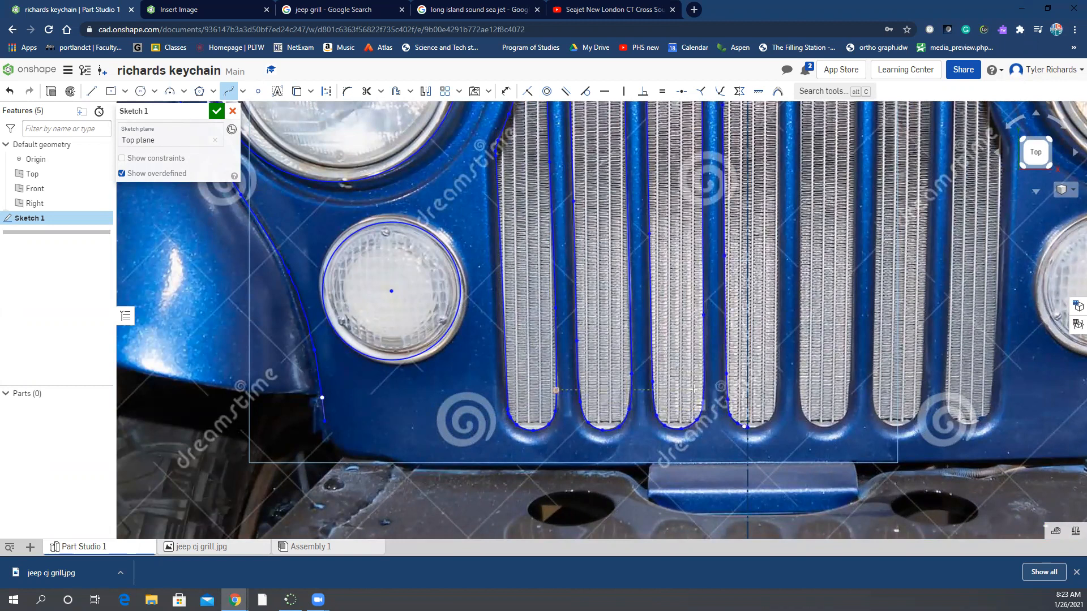
scroll(662, 407, down, 3)
middle_drag(614, 478, 614, 438)
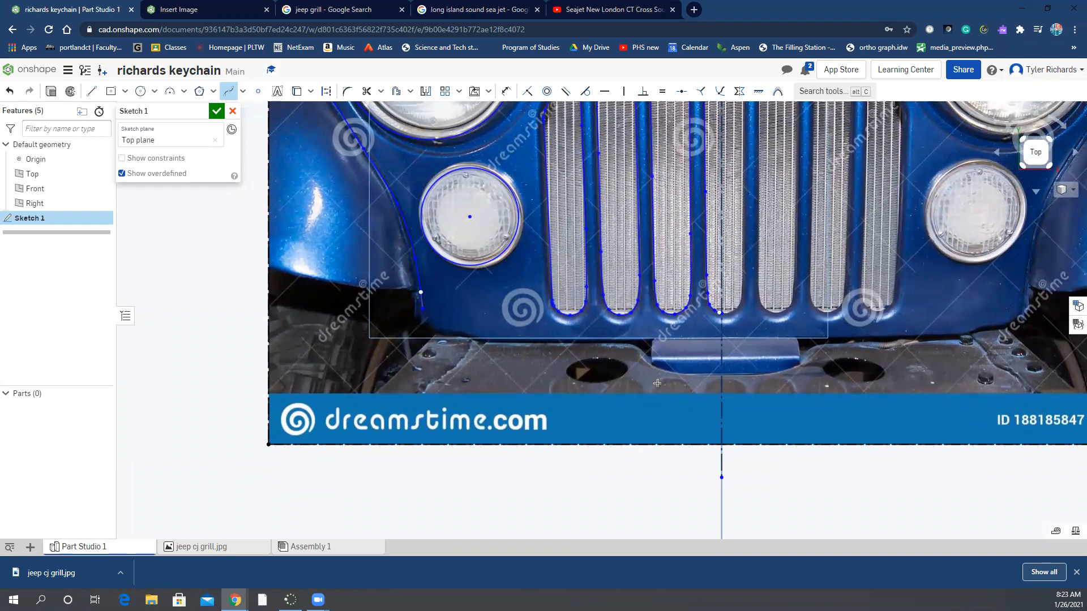
click(91, 90)
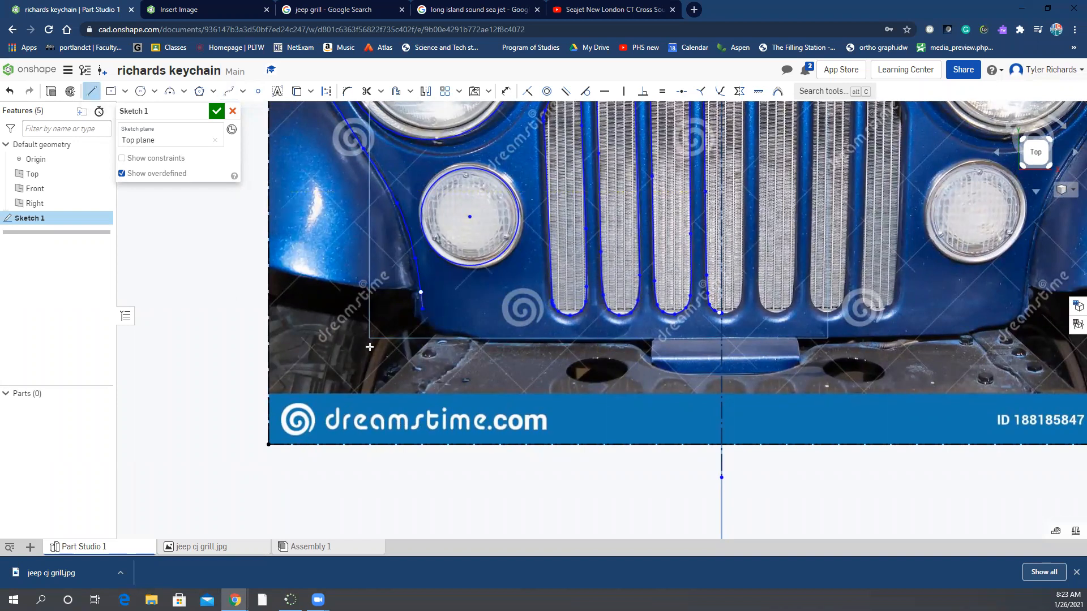
click(423, 310)
click(424, 415)
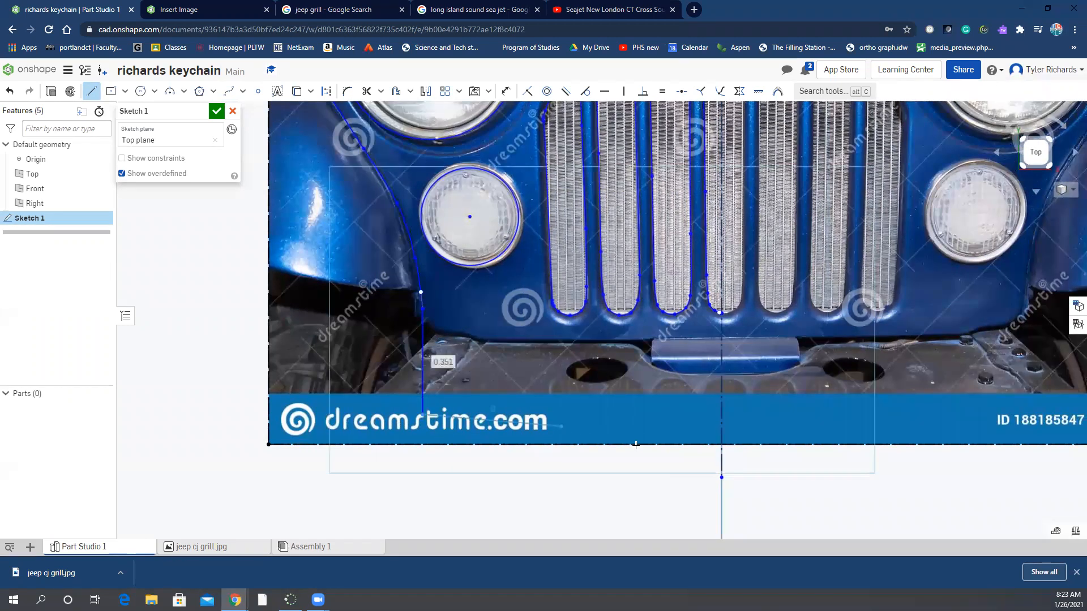
click(721, 415)
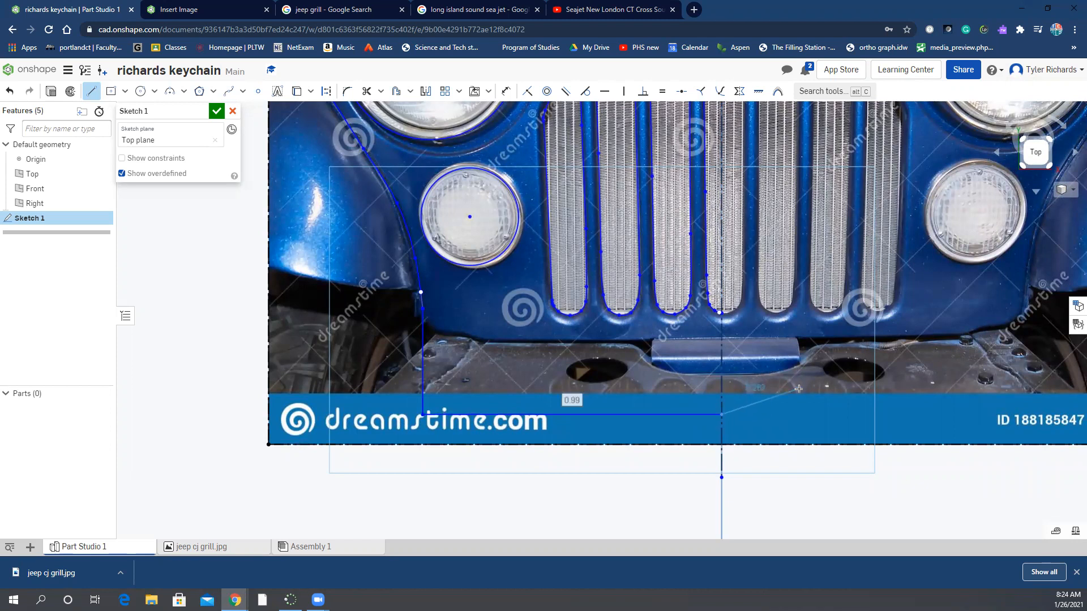
key(Escape)
Mirror all the traced left-half grill geometry about the vertical construction line.
scroll(799, 382, down, 2)
middle_drag(800, 383, 702, 442)
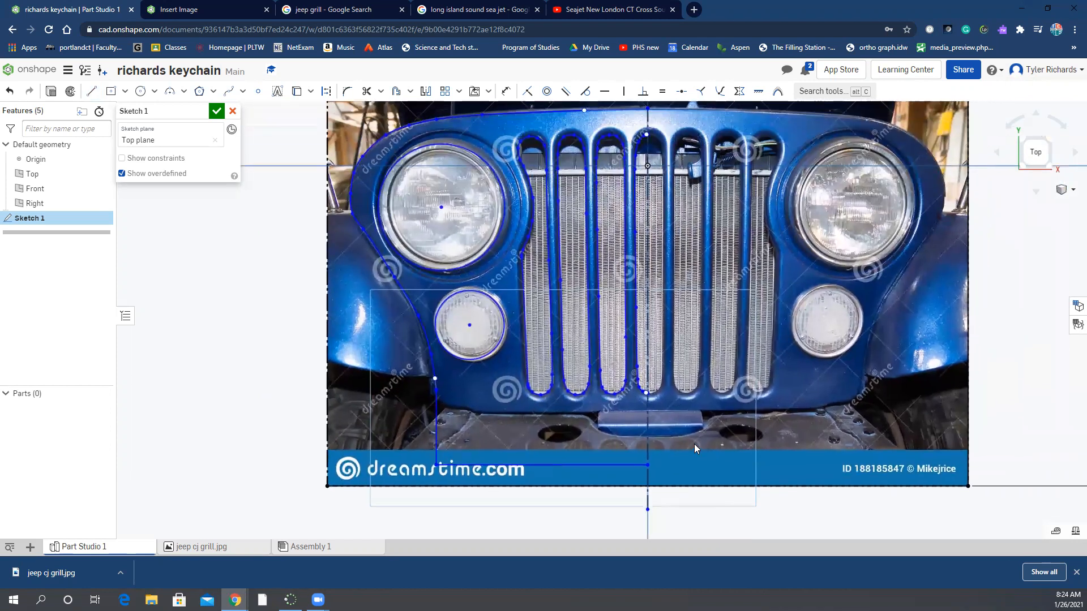
scroll(702, 443, down, 1)
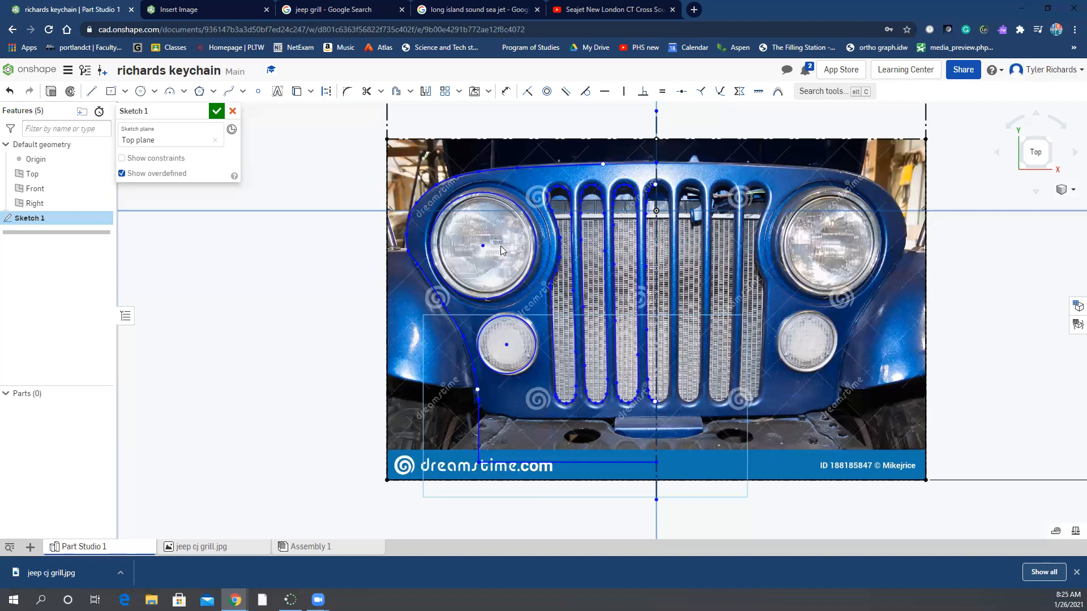
click(426, 90)
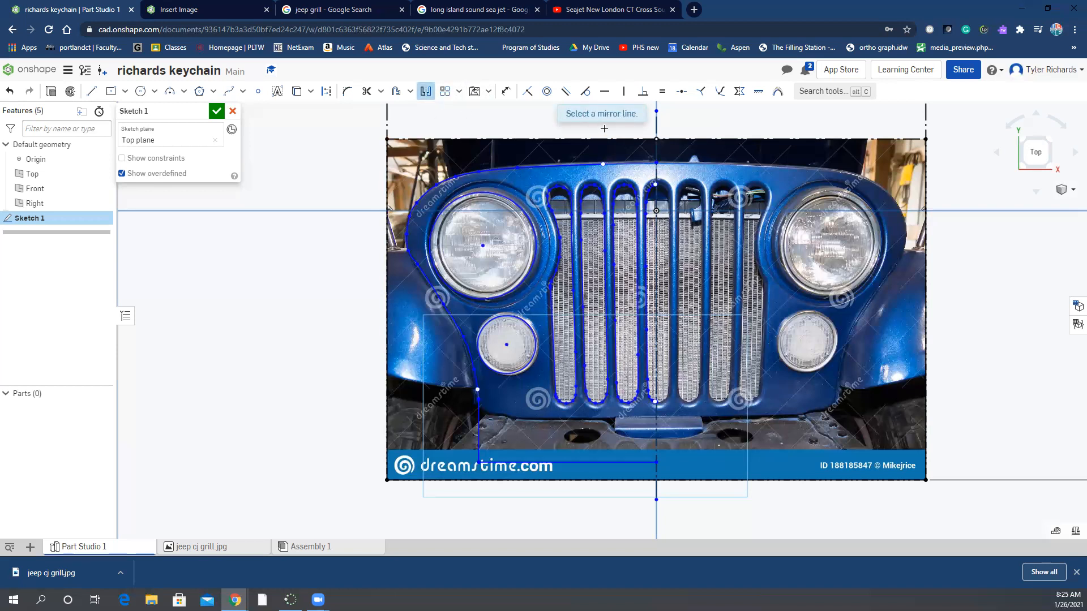
click(657, 154)
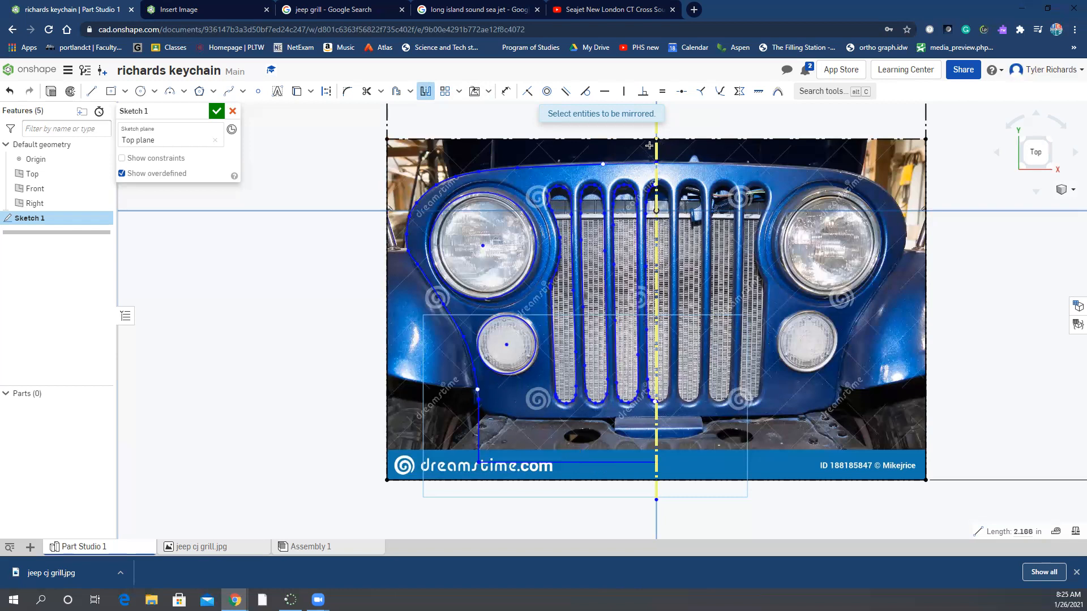
mouse_move(650, 145)
mouse_down()
mouse_move(657, 272)
mouse_move(627, 529)
mouse_move(404, 531)
mouse_up()
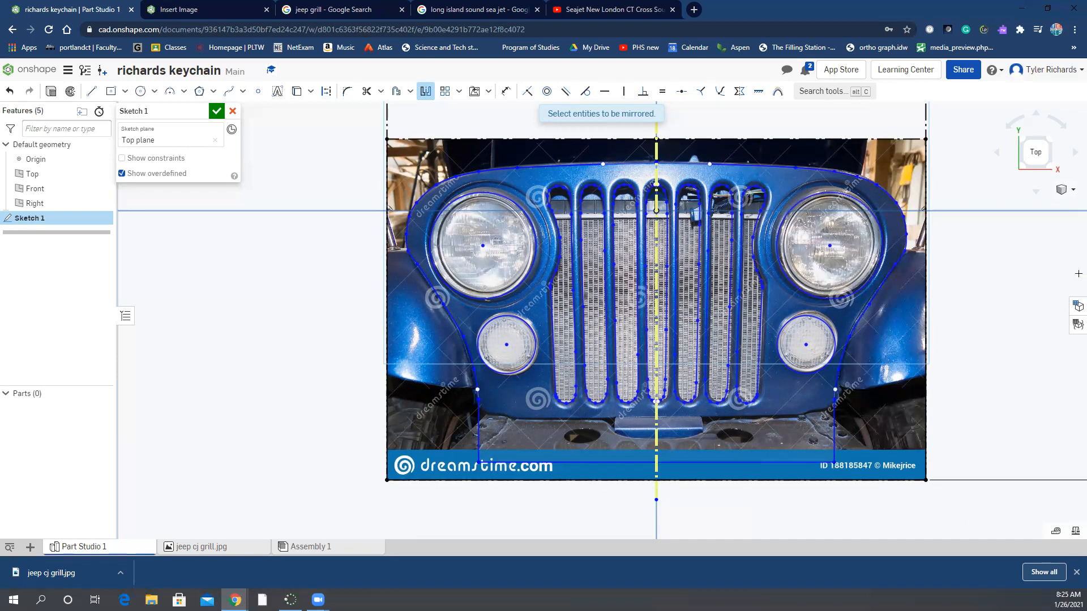
Extrude the mirrored grill sketch as a new solid with a depth of 0.125 in.
click(1070, 190)
click(1014, 205)
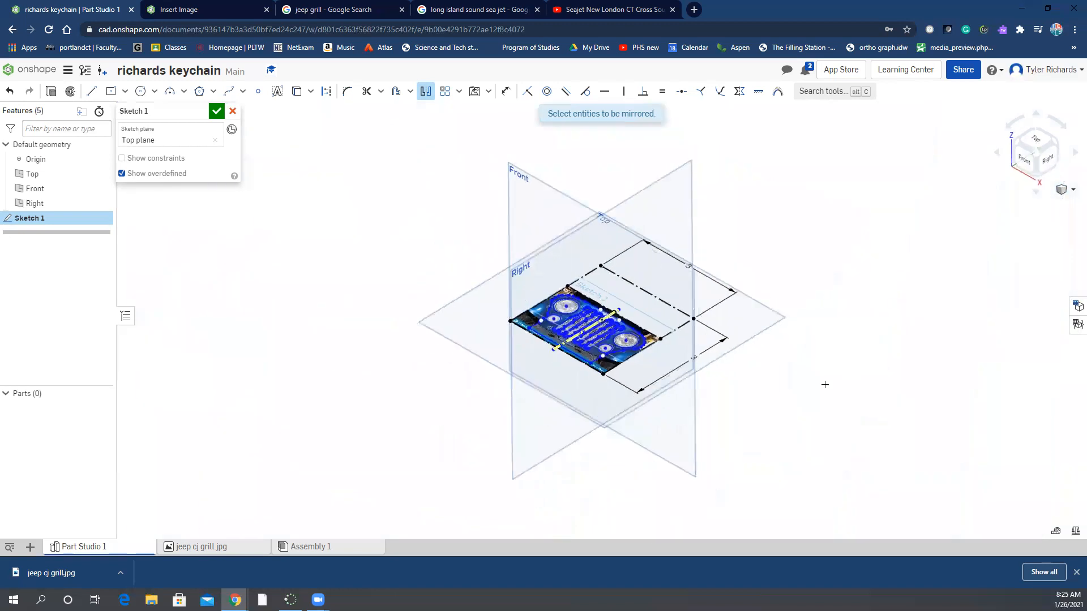
scroll(609, 365, up, 3)
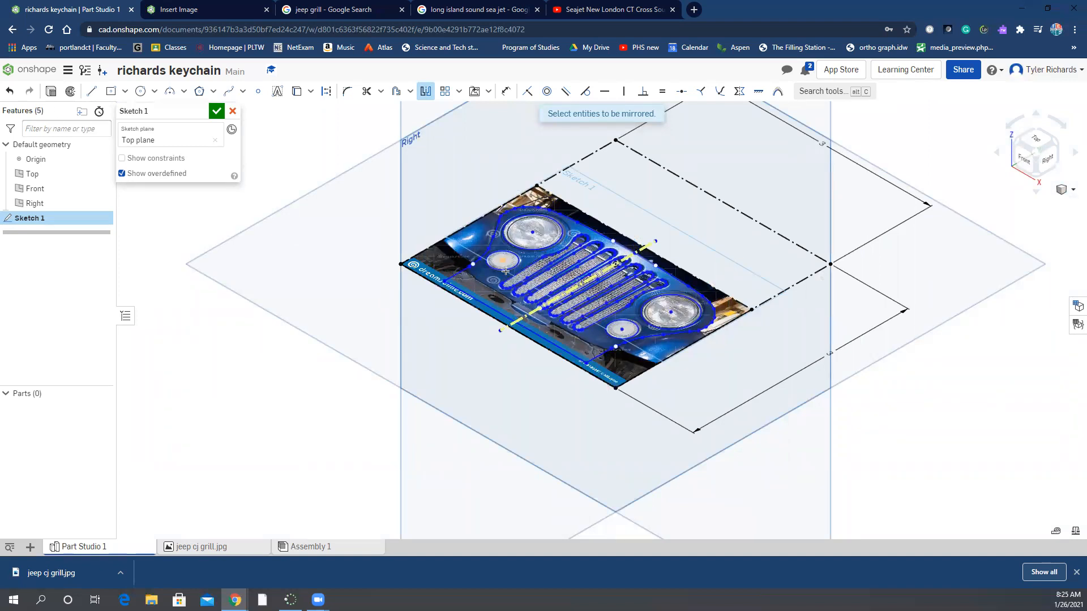
click(50, 90)
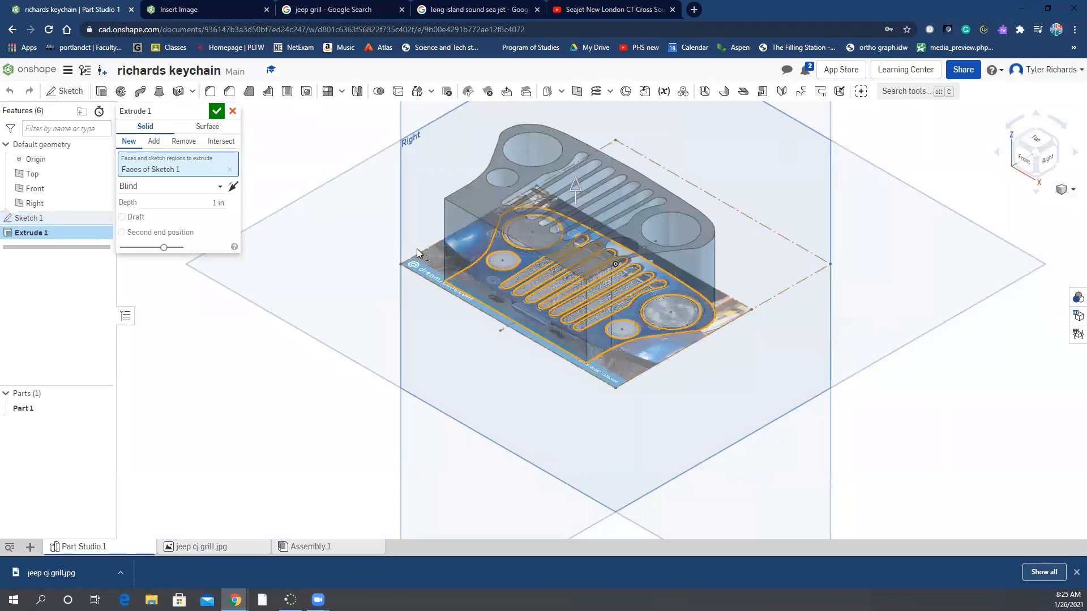
click(222, 204)
text(1/8)
key(BackSpace)
key(BackSpace)
key(BackSpace)
text(.125)
key(Return)
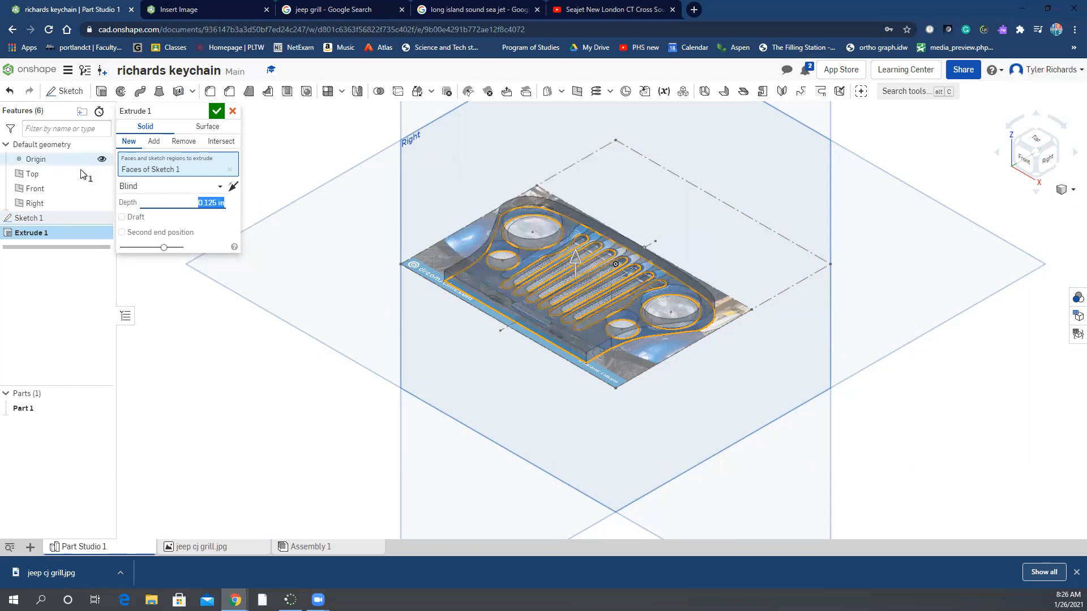
click(216, 111)
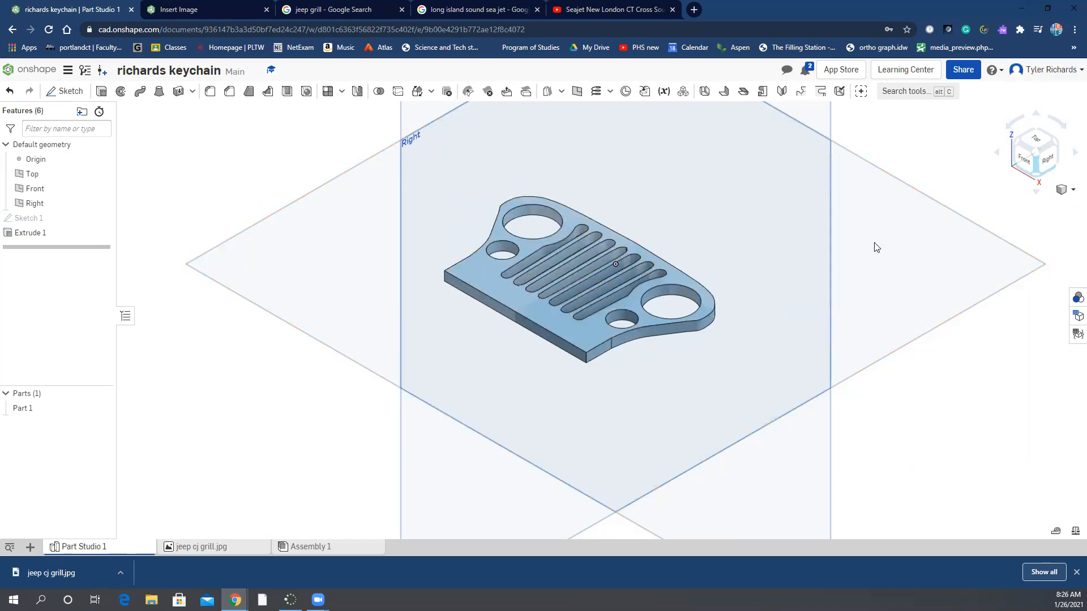
Start a new sketch on the grill's top face and place a text box on the solid area below the slots.
click(1036, 140)
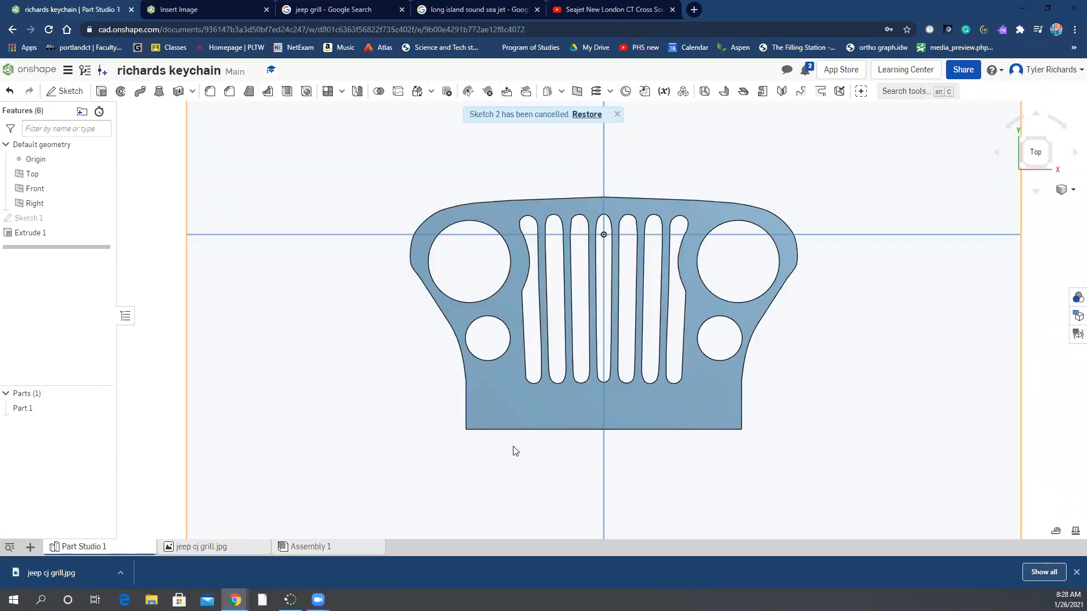
right_click(550, 406)
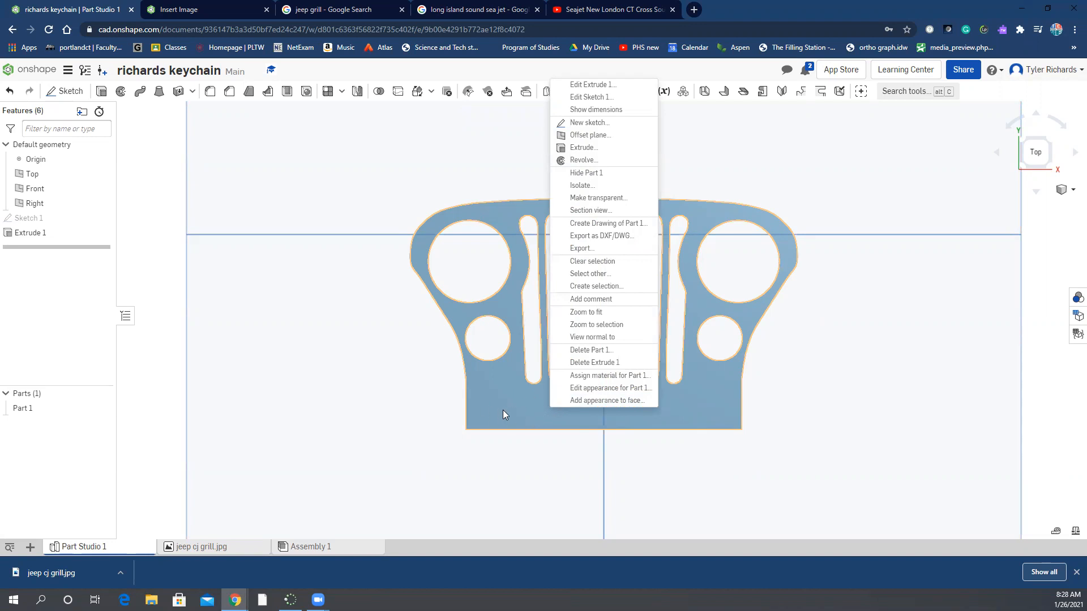
click(588, 123)
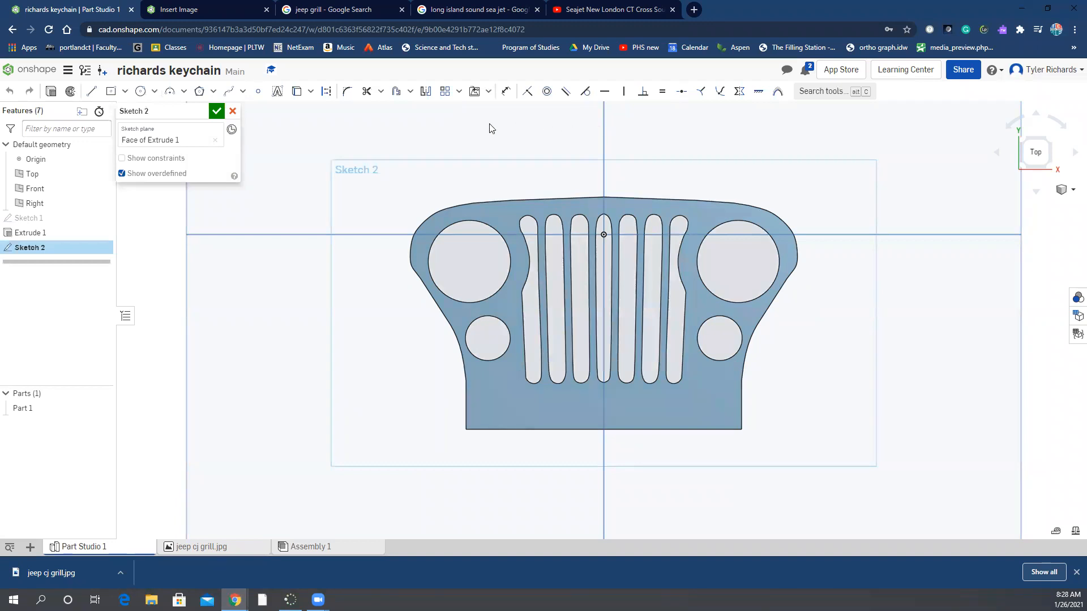
click(277, 92)
drag(527, 387, 680, 420)
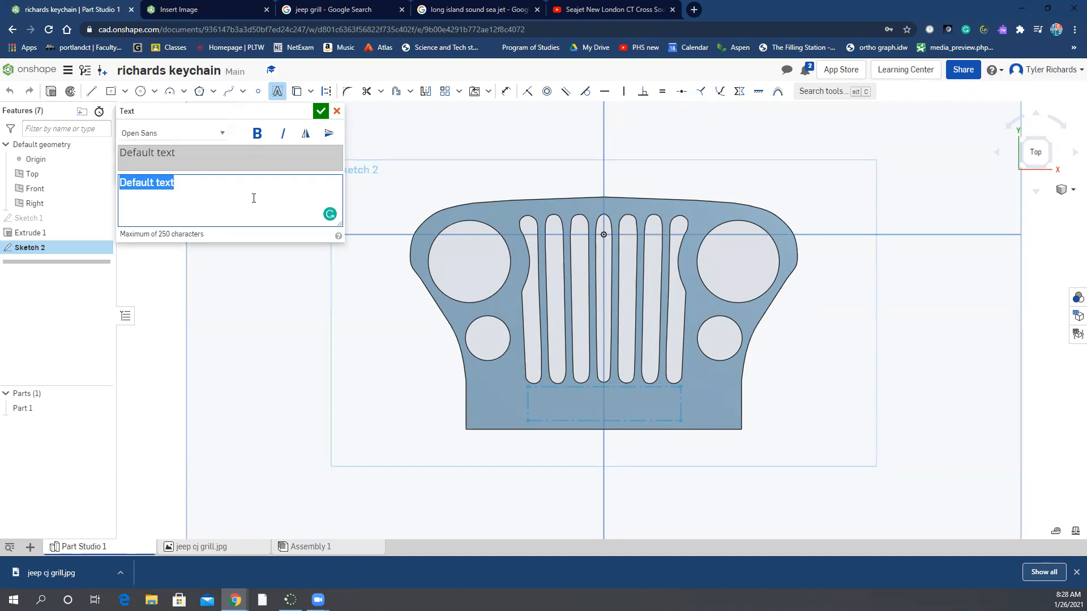
Enter 1979 CJ5 as the sketch text, keep the Open Sans font, and accept the text.
text(1979)
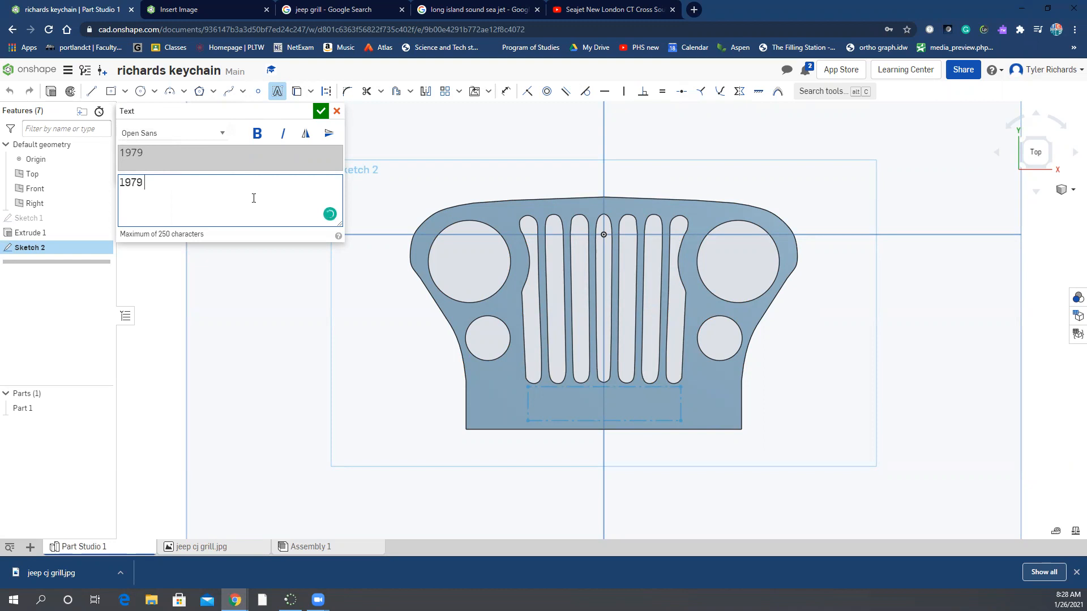
text(Jeep)
key(BackSpace)
key(BackSpace)
key(BackSpace)
key(BackSpace)
text(CJ5)
key(Return)
key(BackSpace)
click(191, 136)
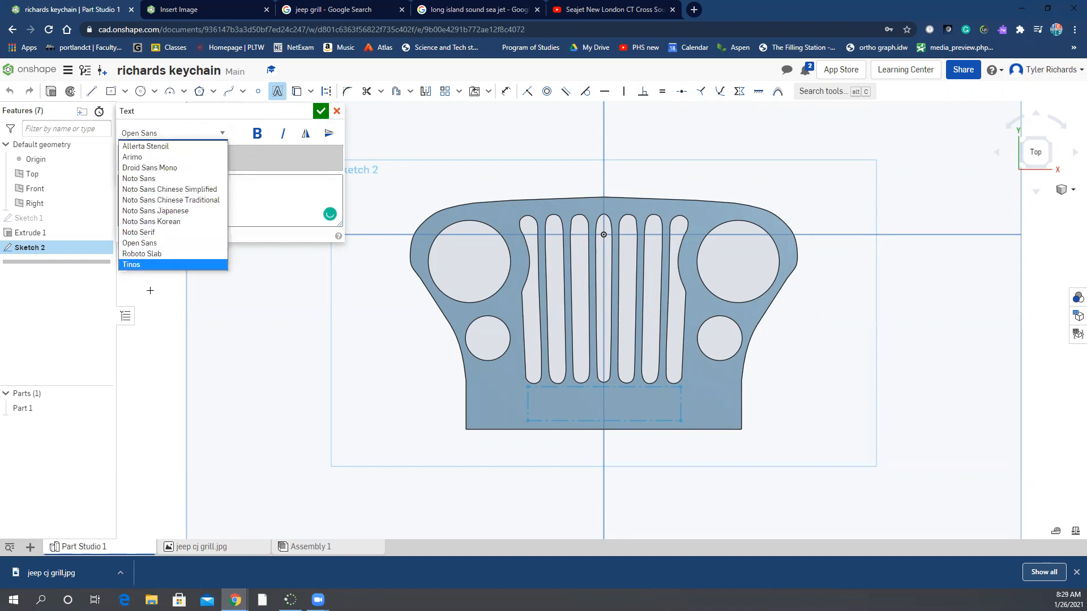
click(220, 134)
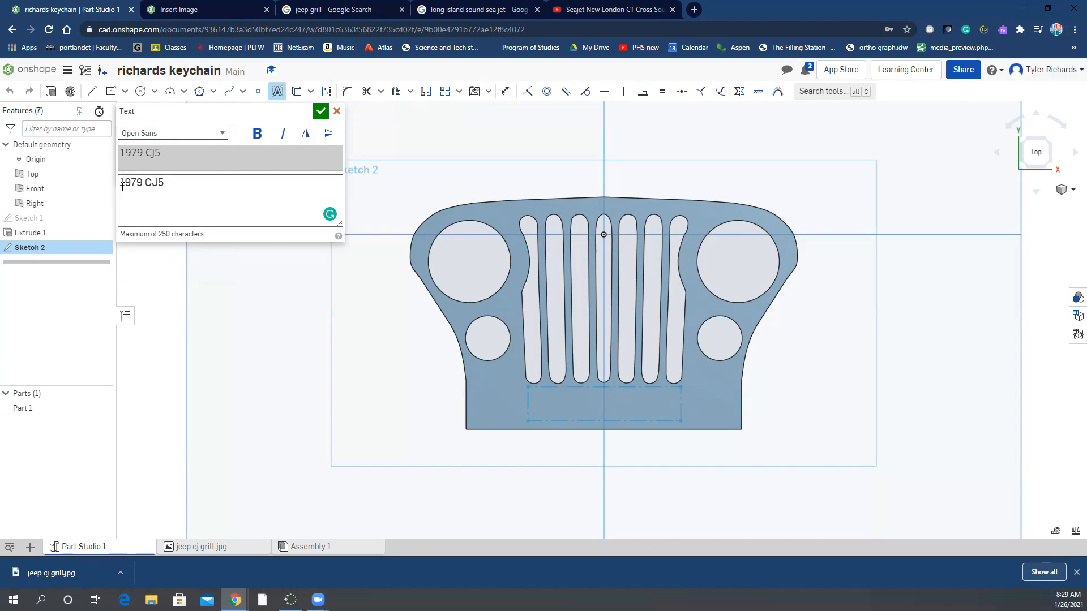
click(320, 112)
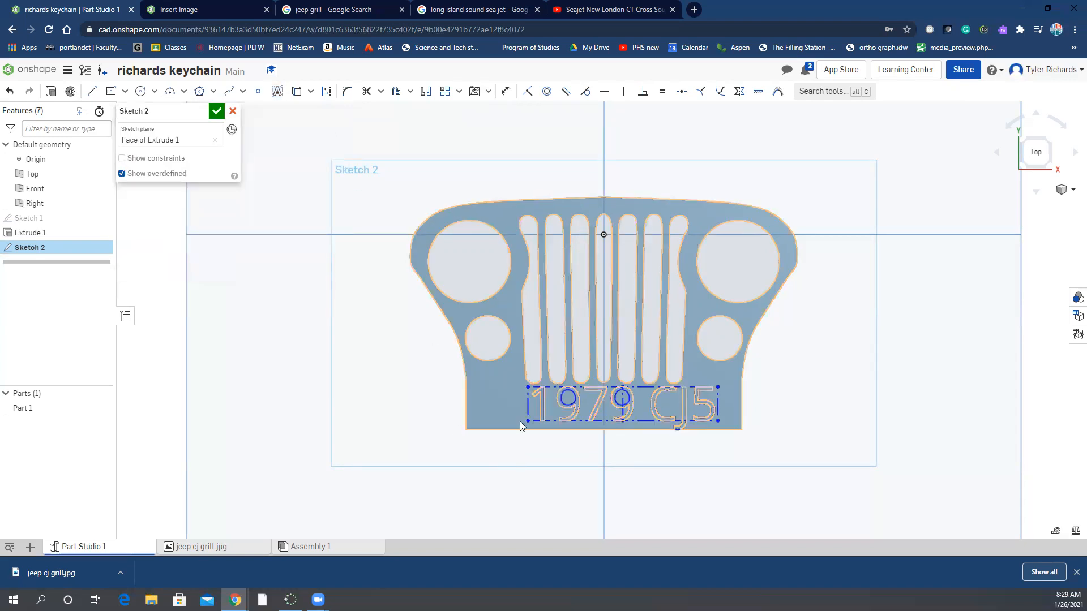
Dimension the text box height to 0.2 in and position the text centered just below the grill slots.
drag(527, 404, 507, 408)
drag(699, 421, 699, 420)
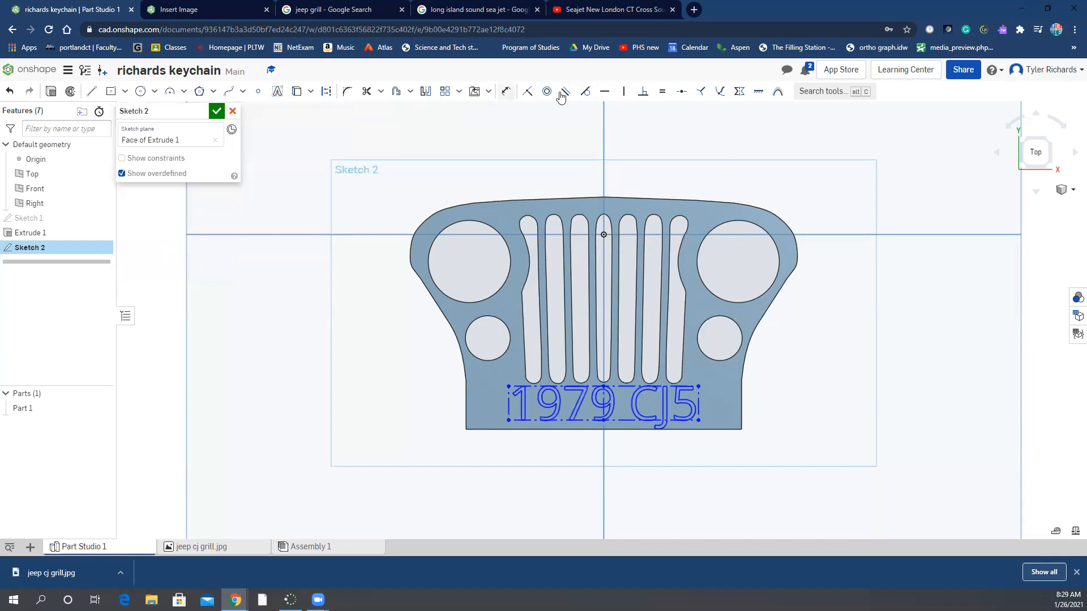
click(506, 92)
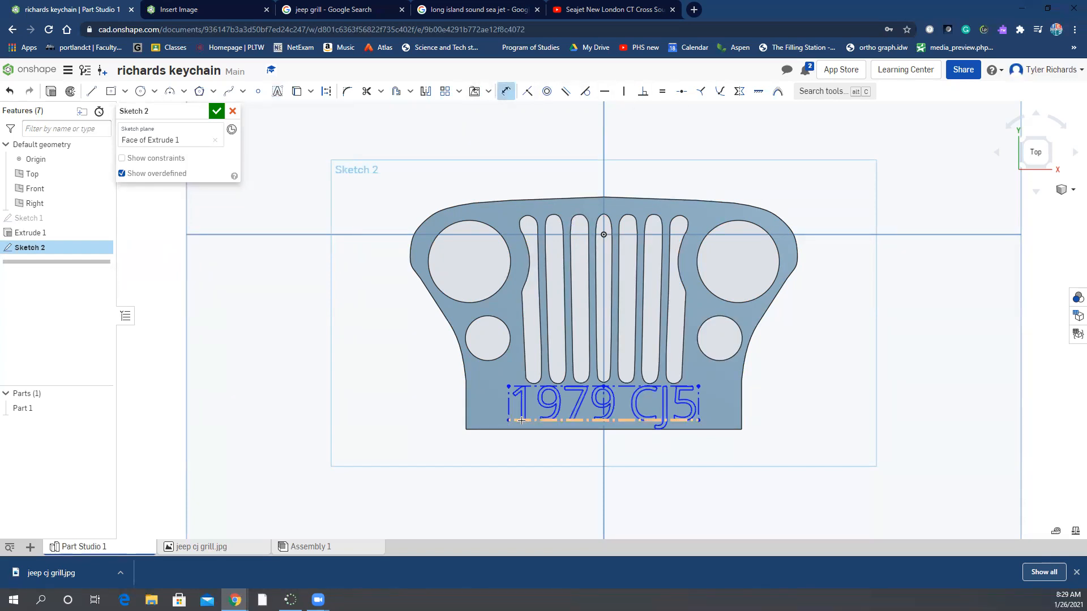
click(526, 387)
click(482, 404)
key(BackSpace)
text(.2)
key(Return)
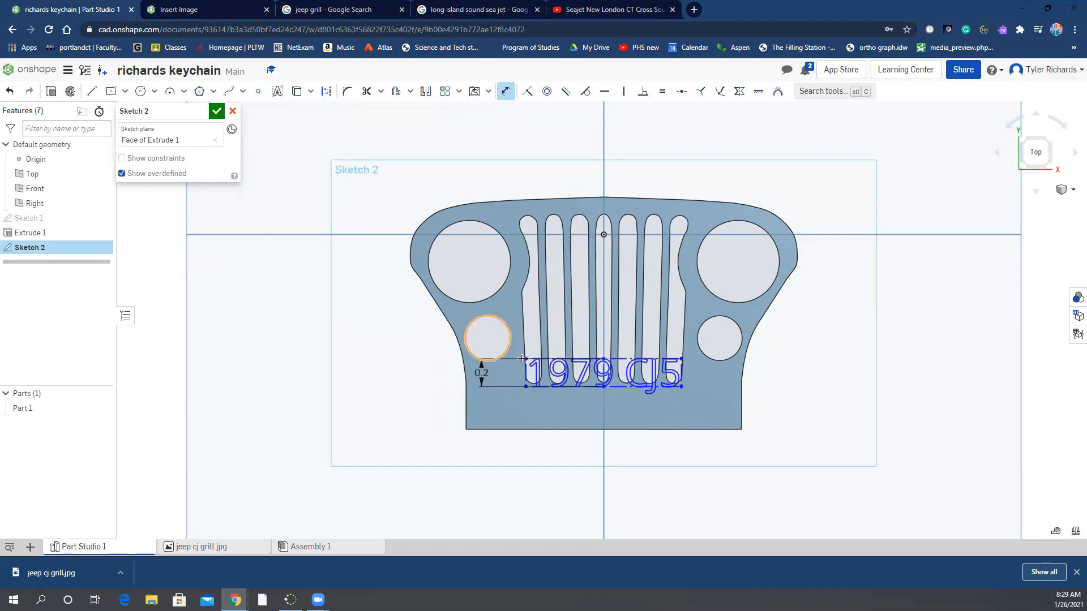
key(Escape)
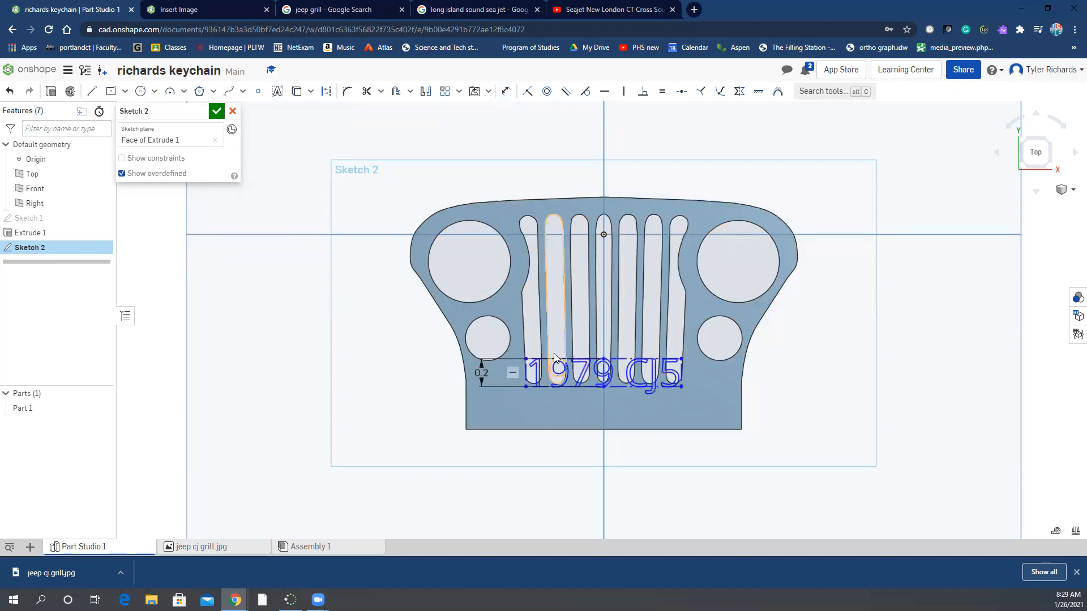
drag(555, 360, 547, 417)
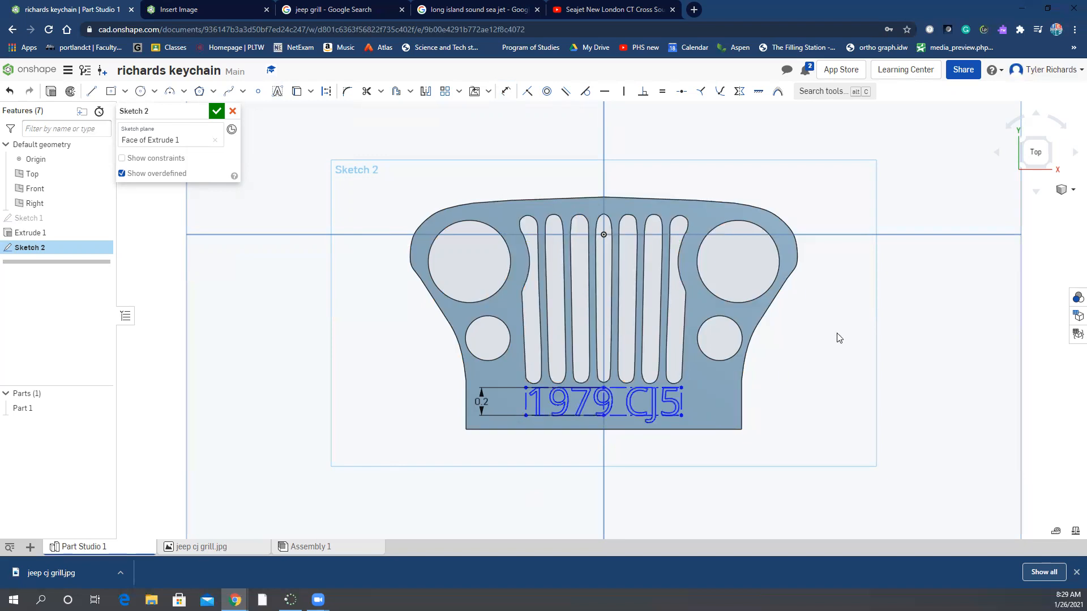
Extrude the 1979 CJ5 text from the grill face with a depth of 1/16 in.
click(1069, 195)
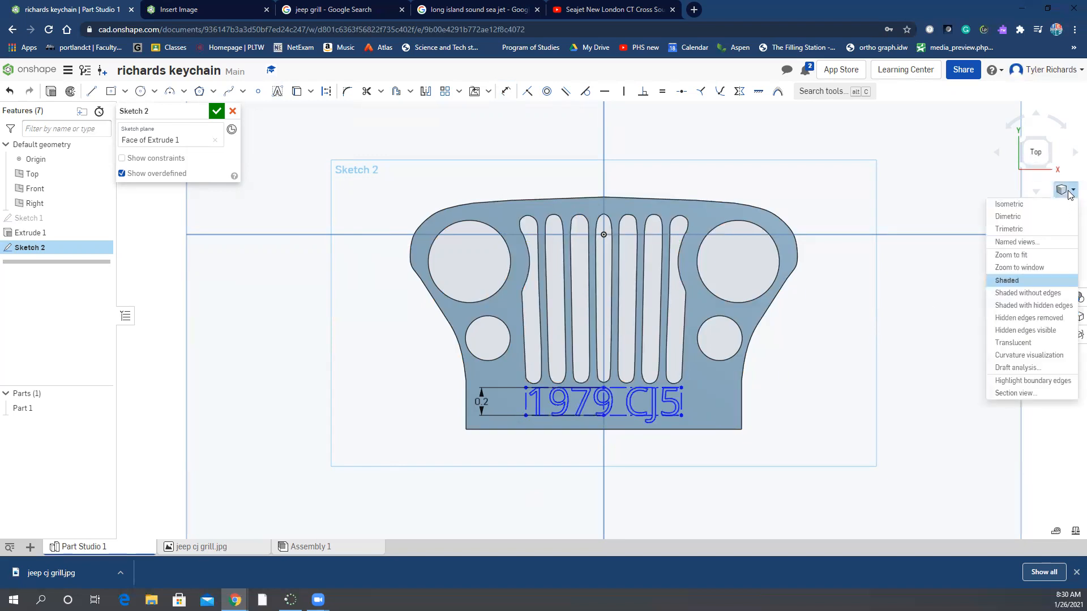
click(1056, 212)
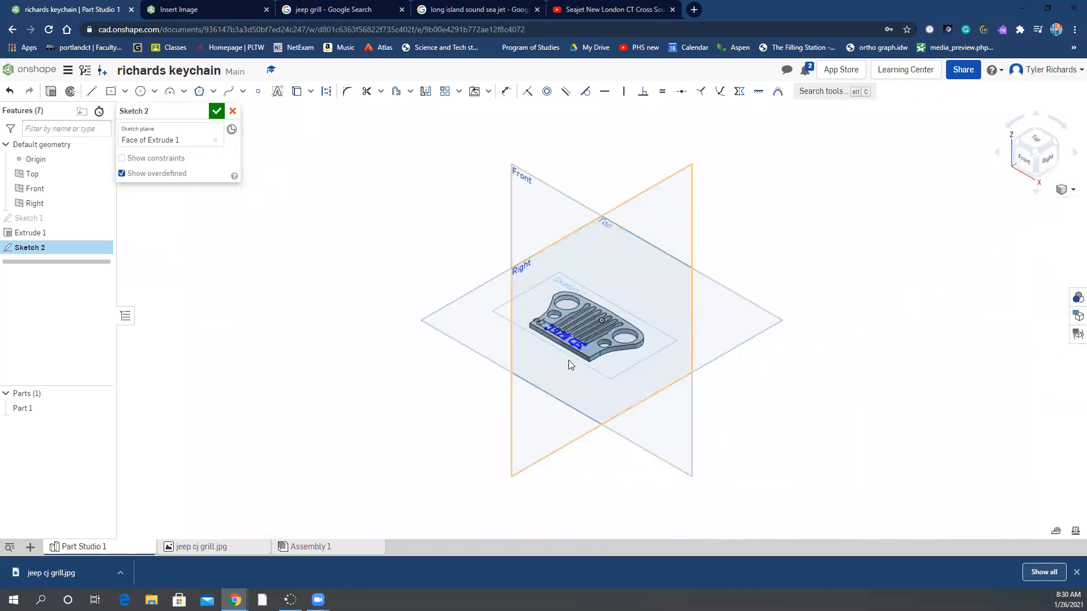
scroll(548, 326, up, 5)
scroll(548, 326, up, 3)
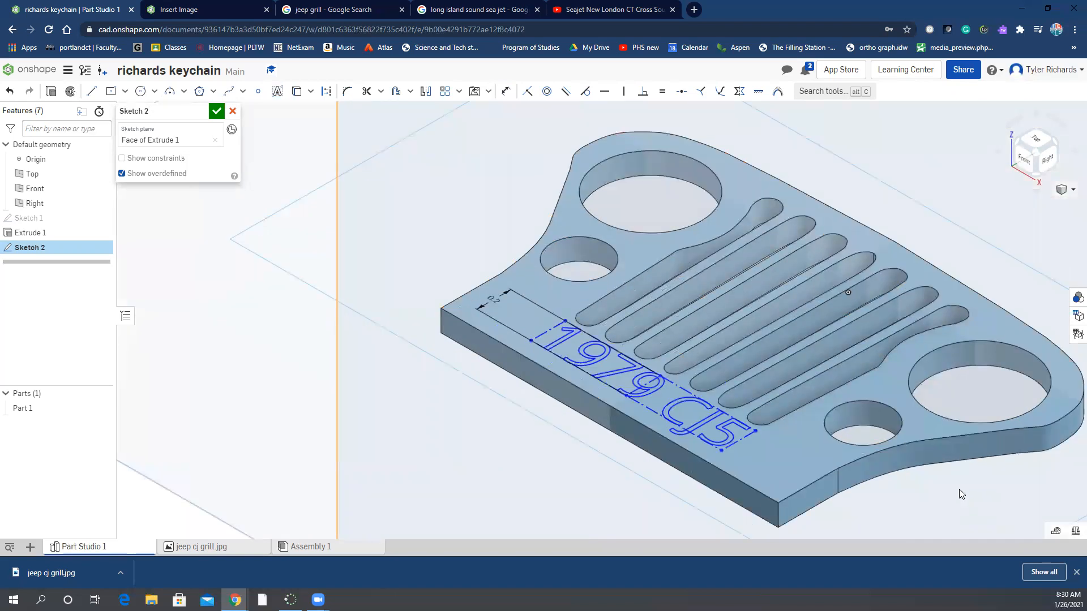
scroll(916, 505, down, 2)
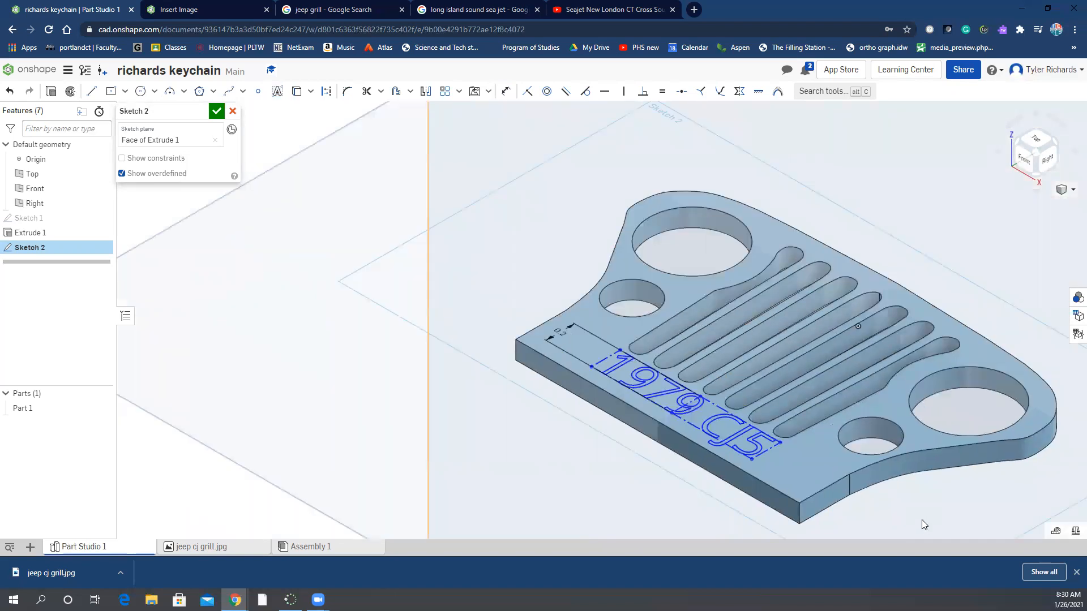
middle_drag(922, 519, 830, 470)
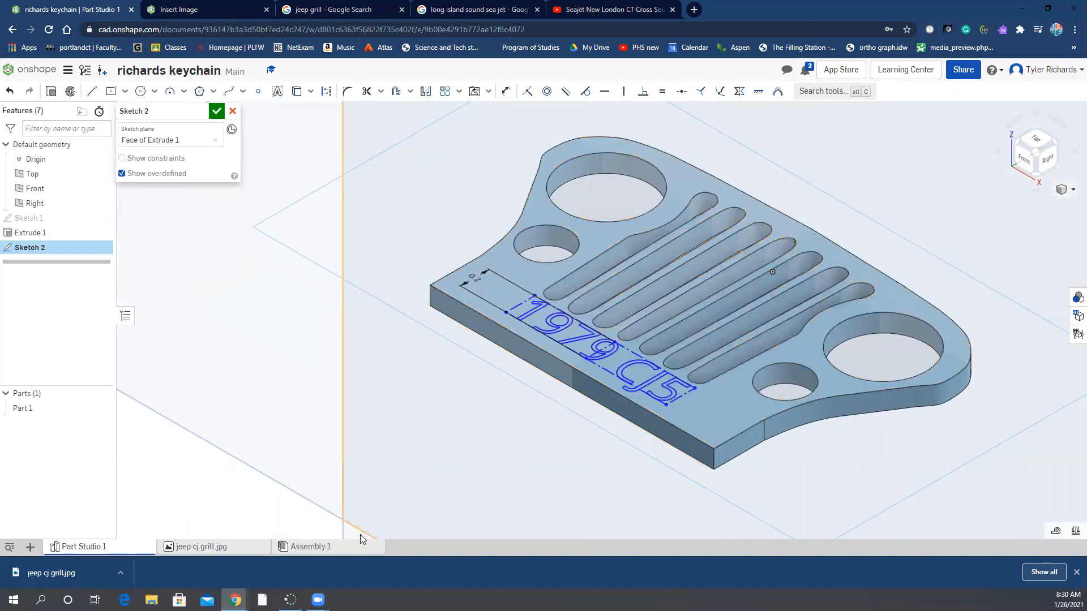
click(50, 91)
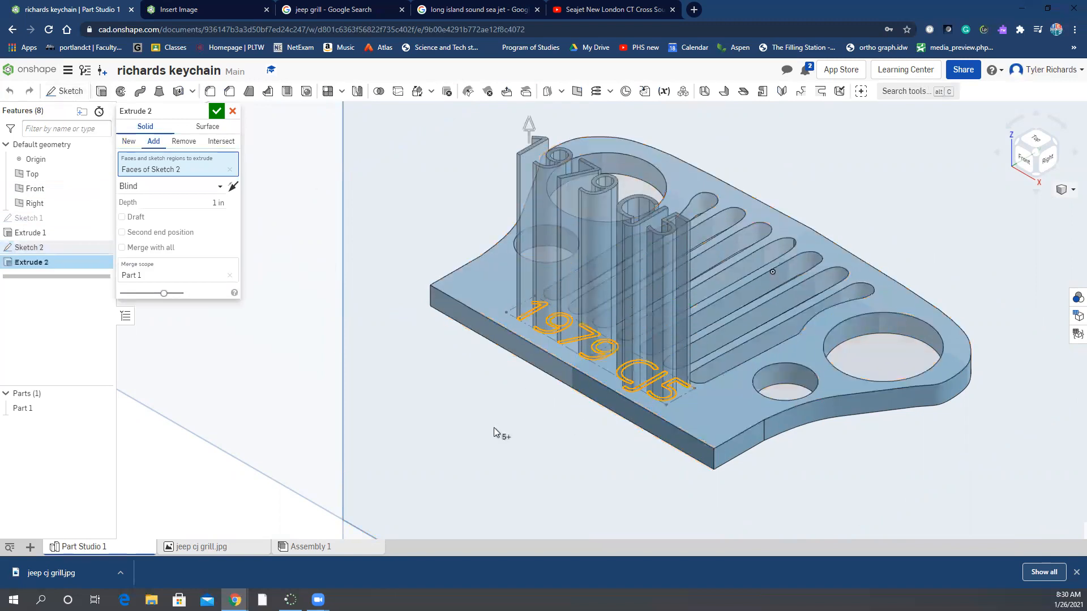
click(222, 203)
text(1/16)
key(Return)
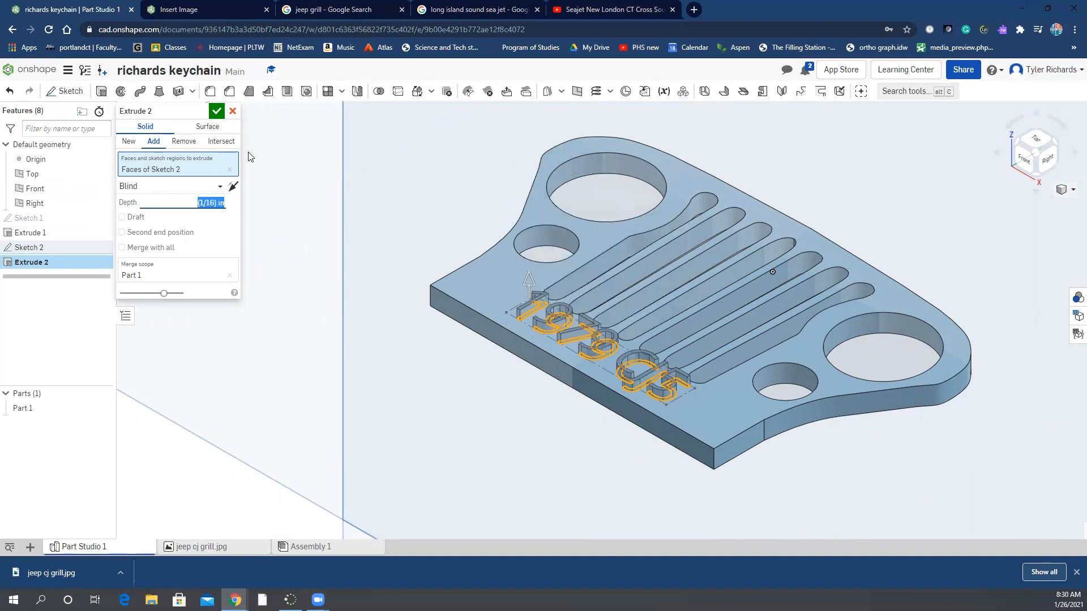
Try the text extrusion as a Remove operation, switch it back to Add, and accept the feature.
click(189, 143)
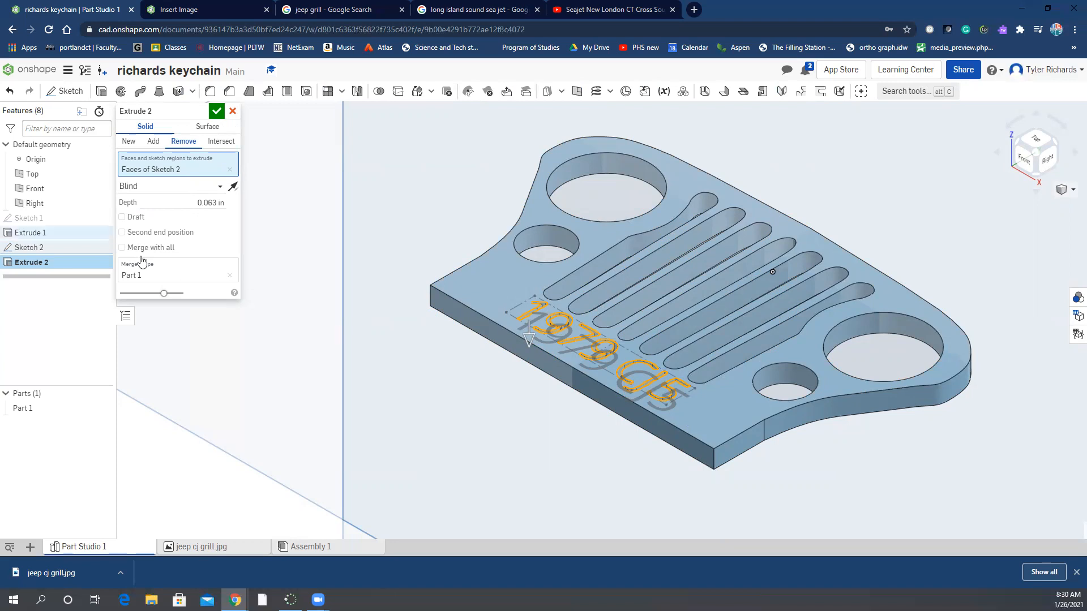
click(152, 141)
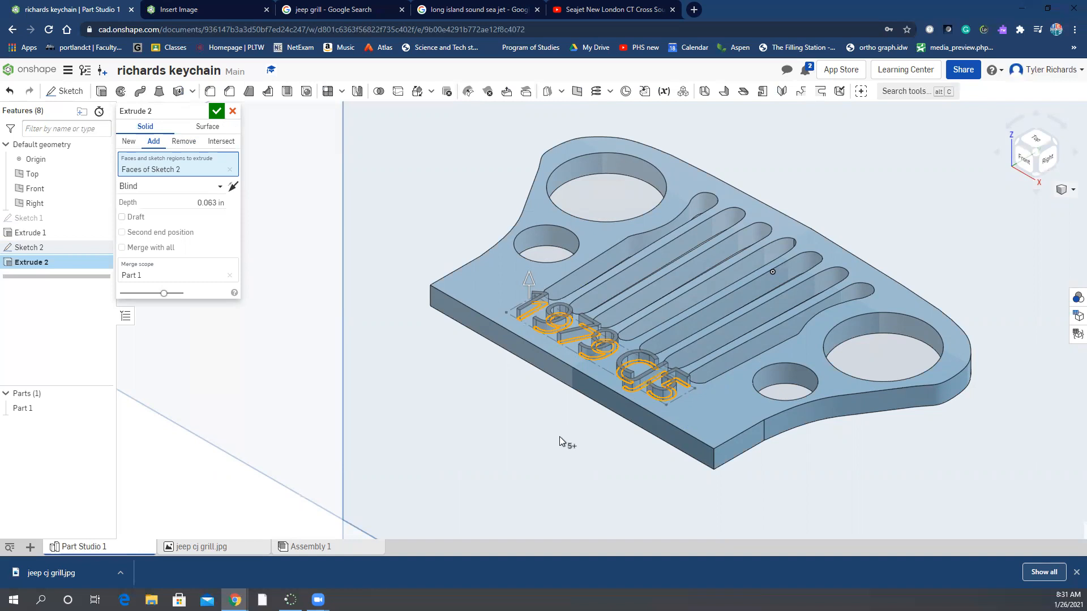
click(216, 112)
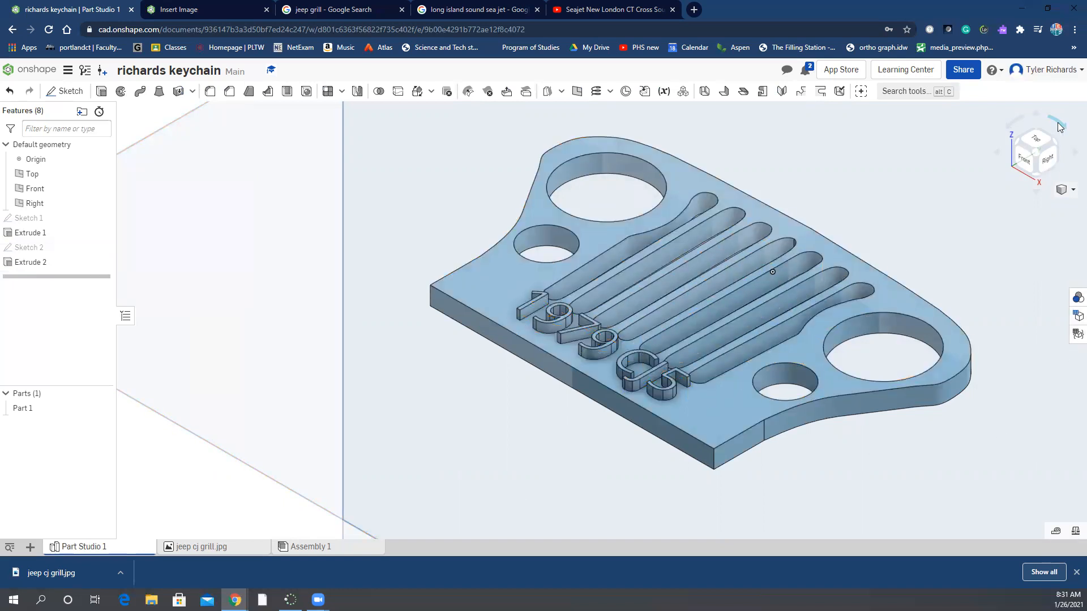
View the grill and its raised lettering straight from the top.
click(1036, 140)
scroll(593, 454, up, 3)
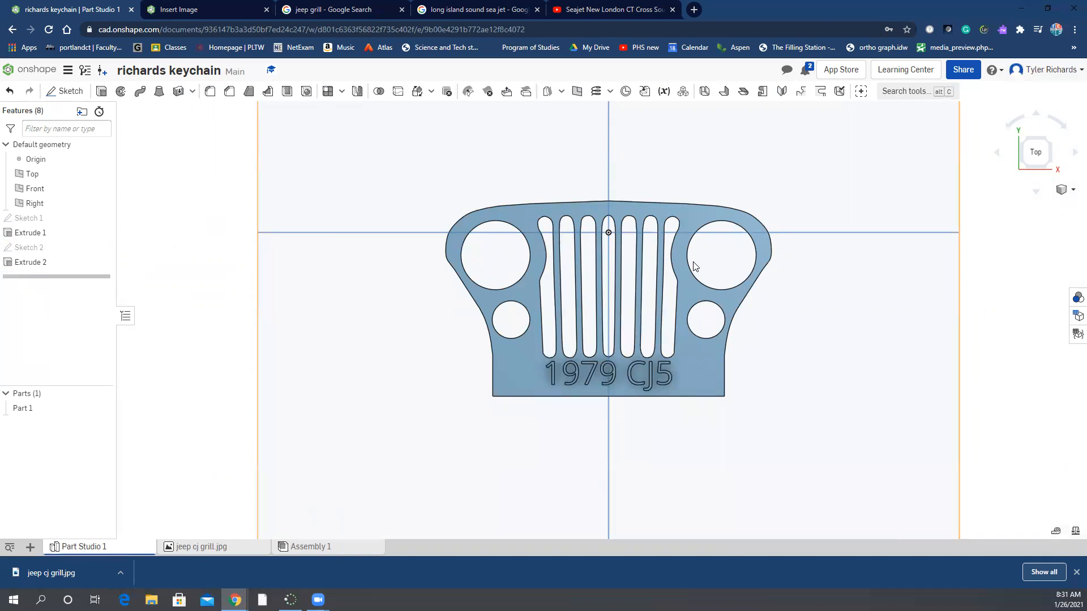
scroll(671, 329, up, 2)
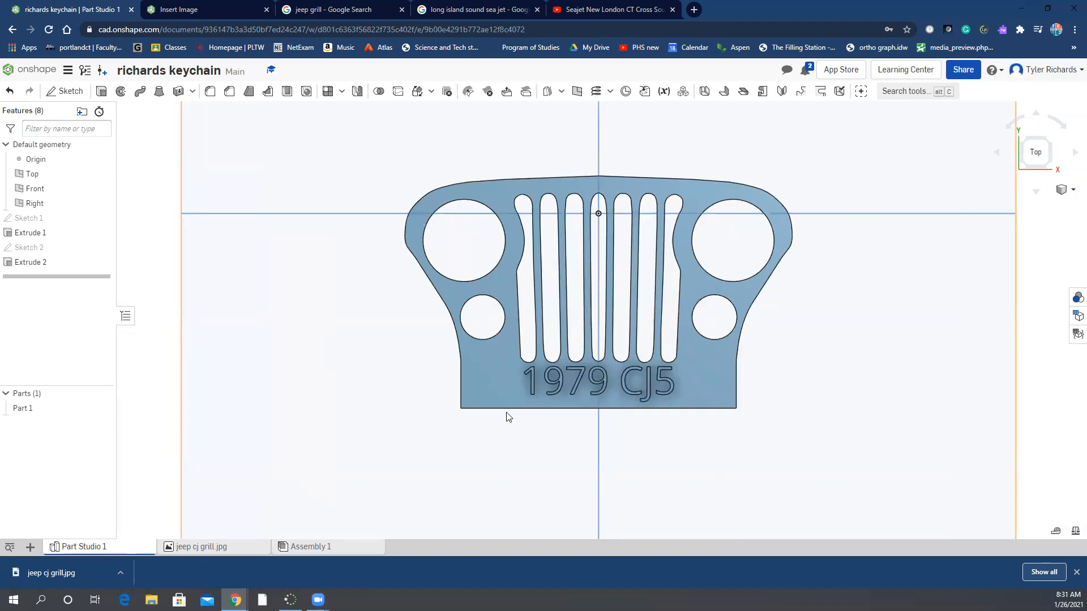